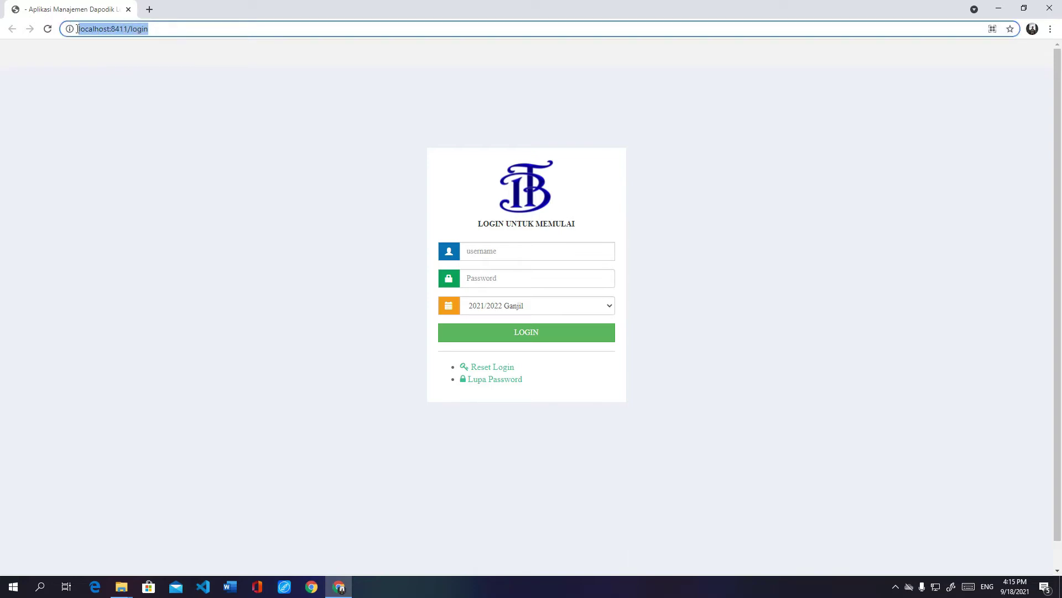
# Step: Sign in as administrator with the account password, keeping semester 2021/2022 Ganjil
pyautogui.click(112, 29)
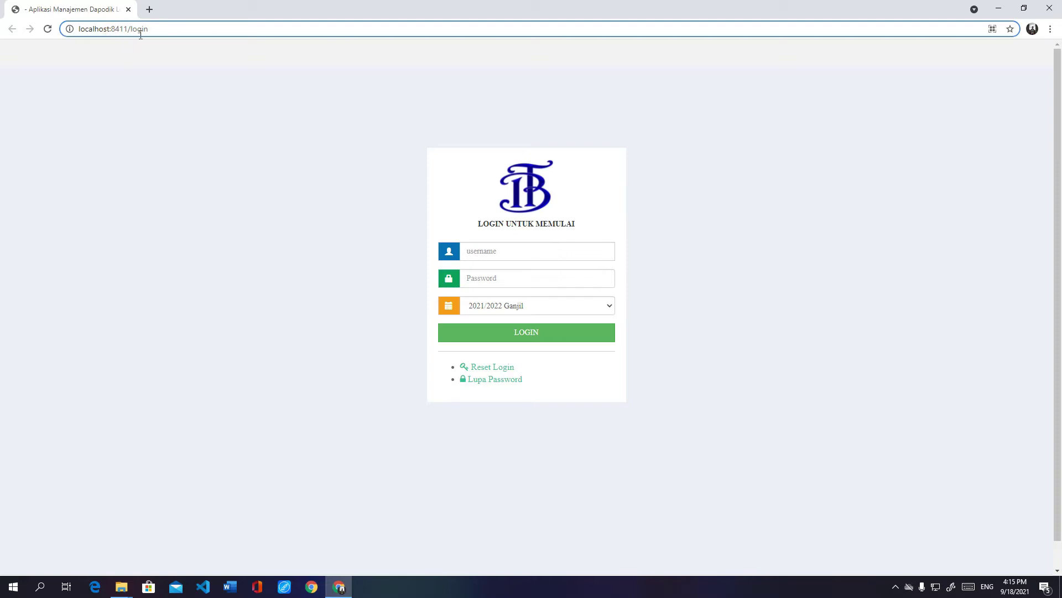
pyautogui.click(237, 195)
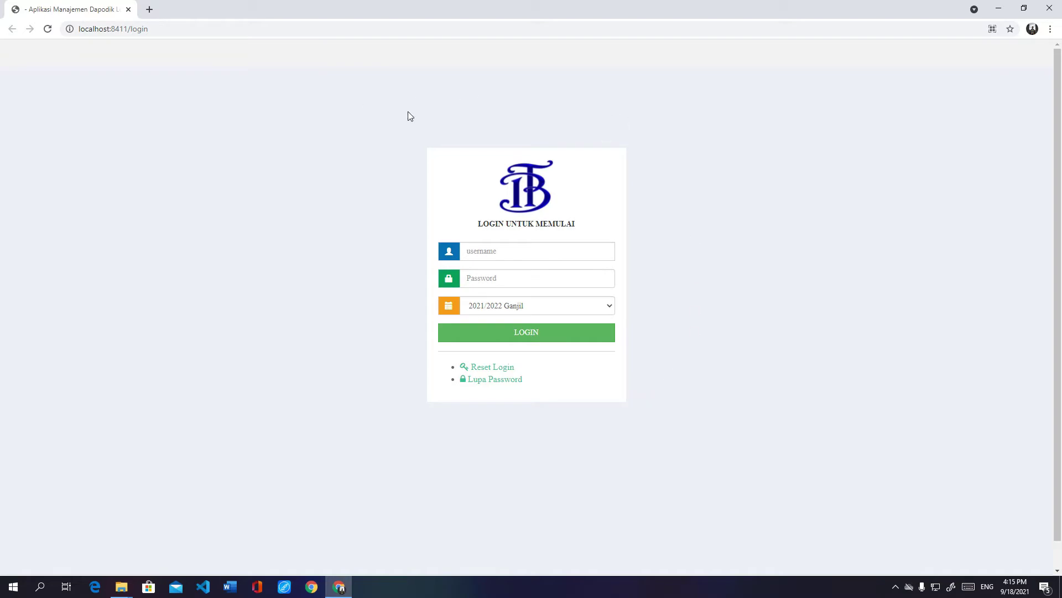
pyautogui.click(476, 252)
pyautogui.write('administrator')
pyautogui.press('Tab')
pyautogui.write('adm')
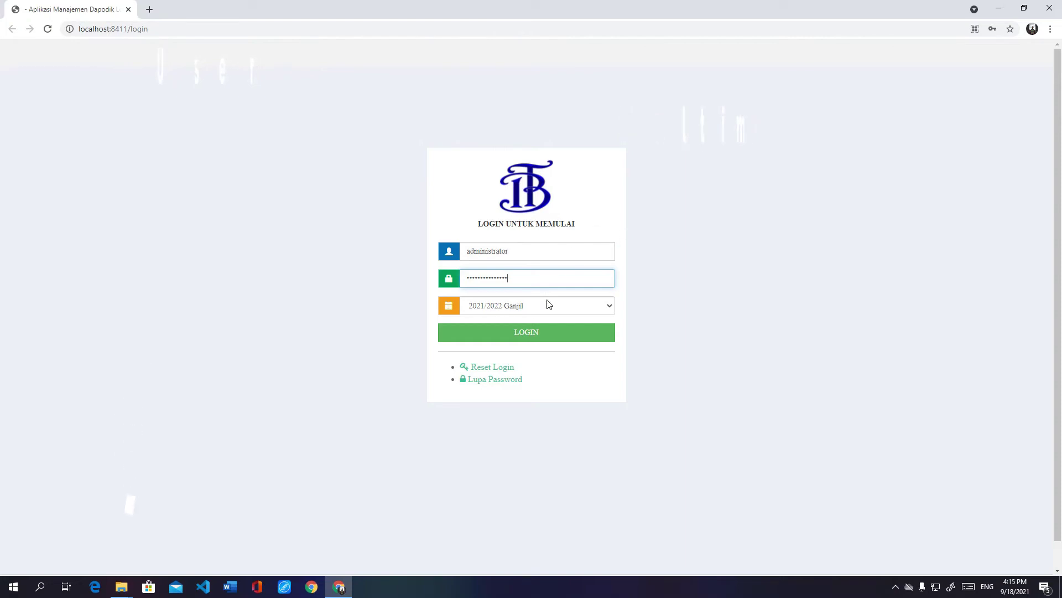
pyautogui.click(563, 309)
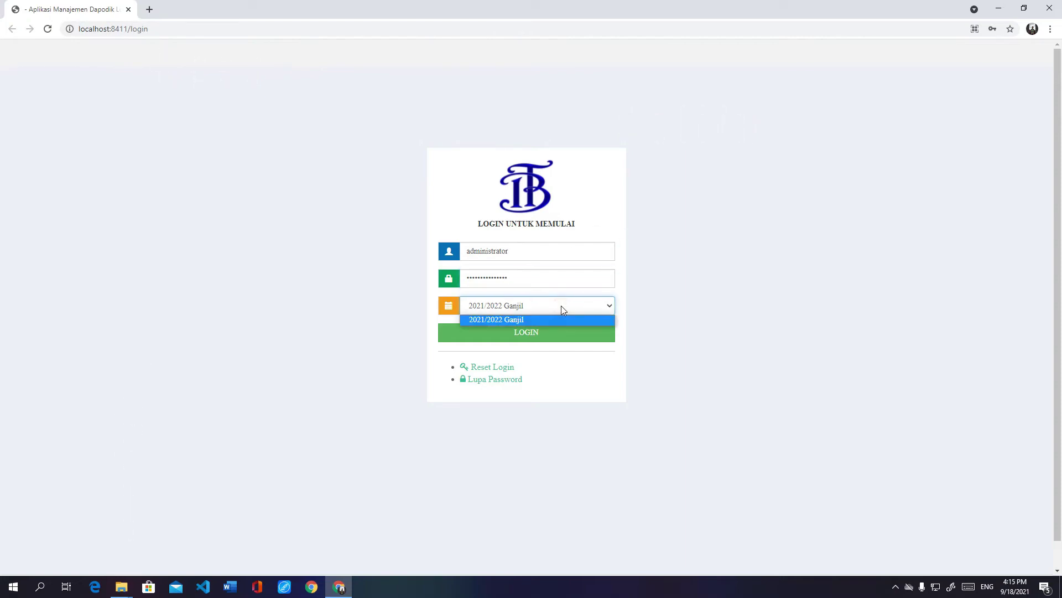
pyautogui.click(540, 307)
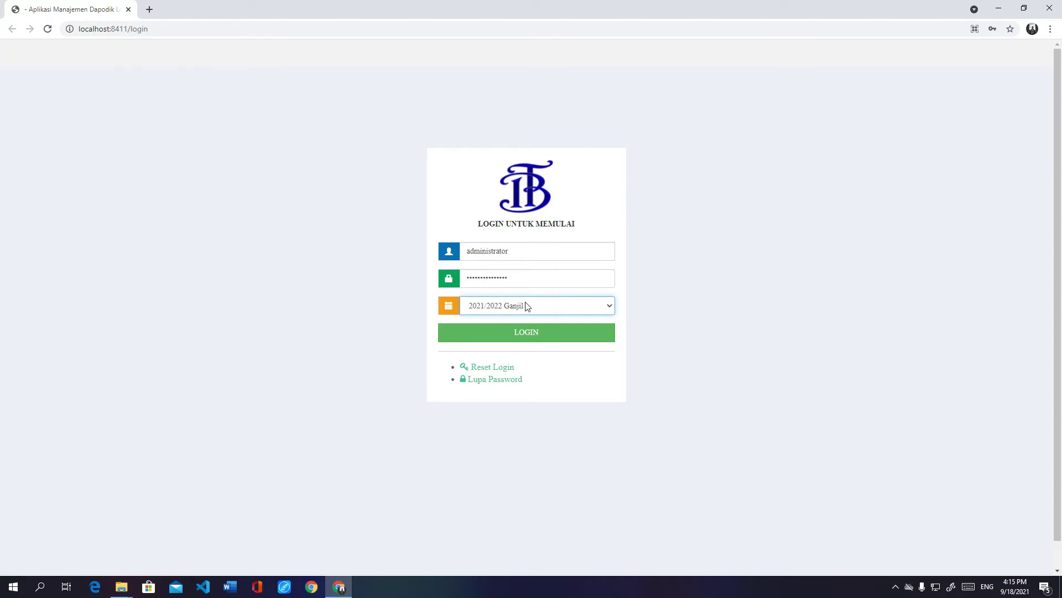
pyautogui.click(525, 335)
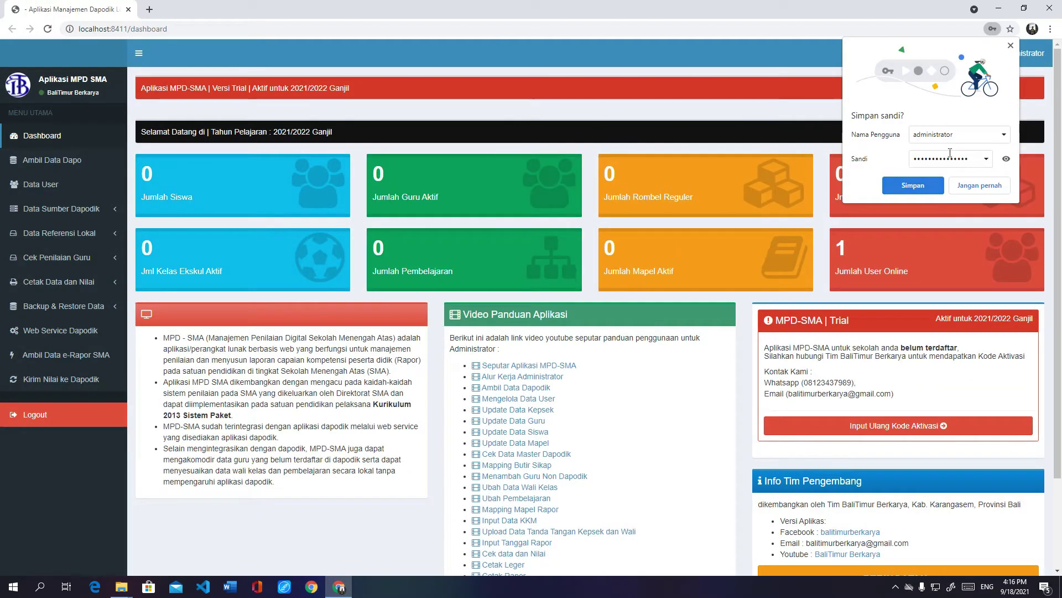
# Step: Dismiss Chrome's save-password prompt and scroll through the dashboard's zero counts
pyautogui.click(1011, 47)
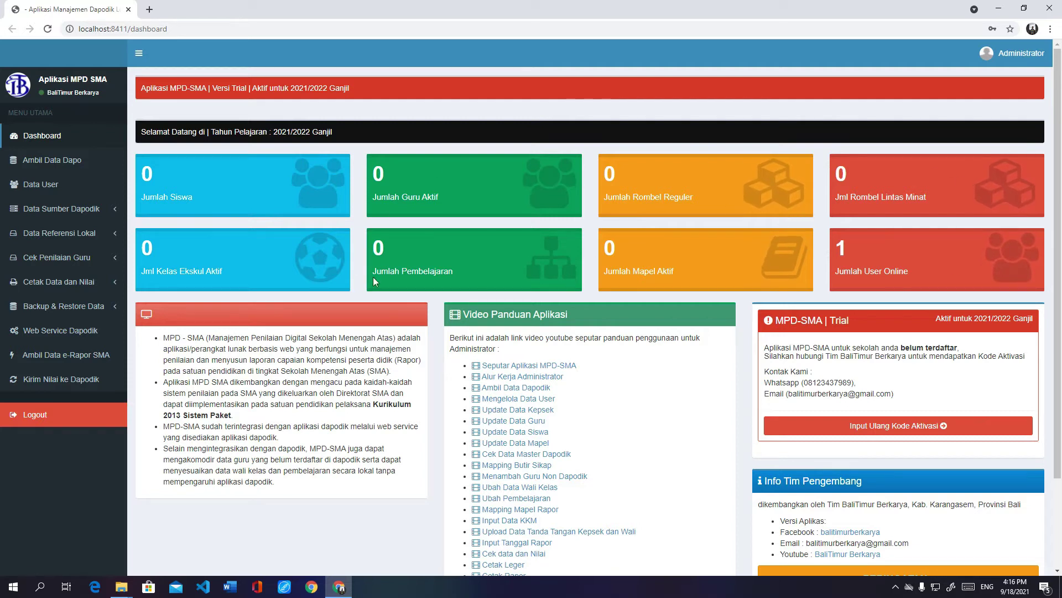
pyautogui.scroll(-3, 371, 277)
pyautogui.scroll(3, 373, 277)
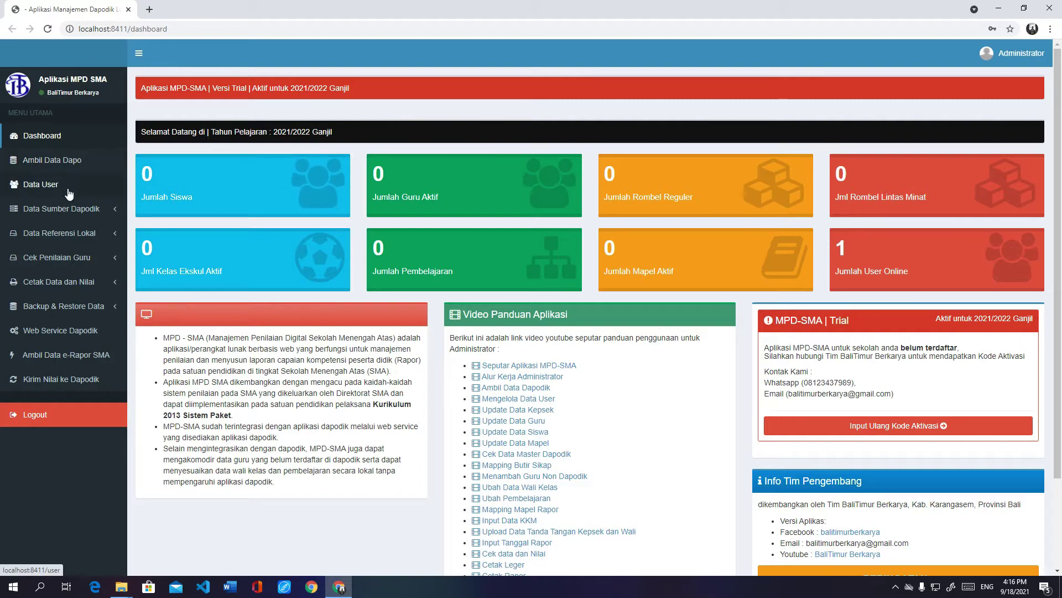
# Step: Expand and collapse the Data Sumber Dapodik and Data Referensi Lokal sidebar sections
pyautogui.click(104, 214)
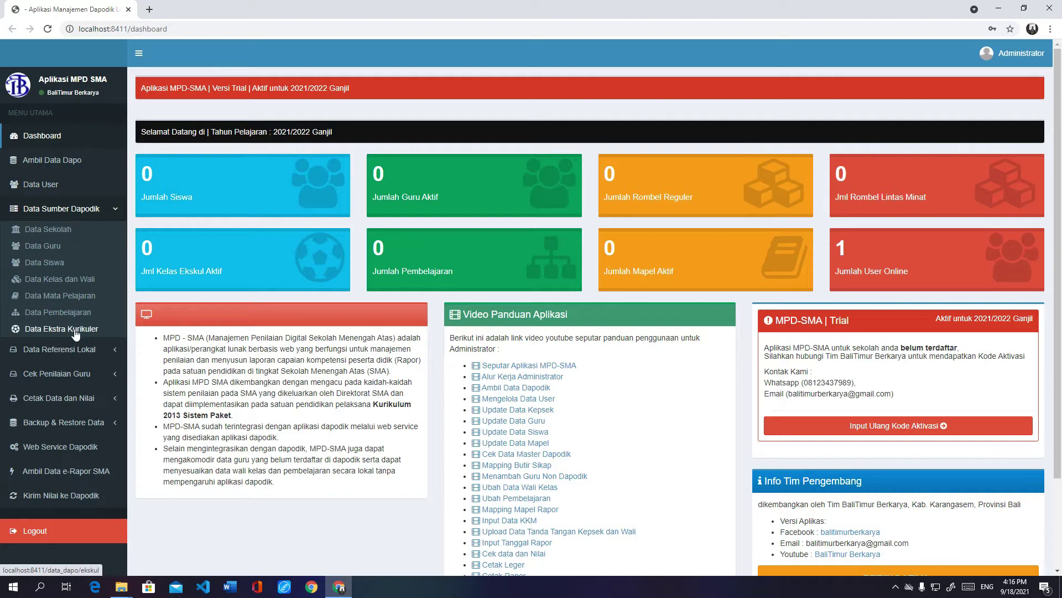
pyautogui.click(89, 209)
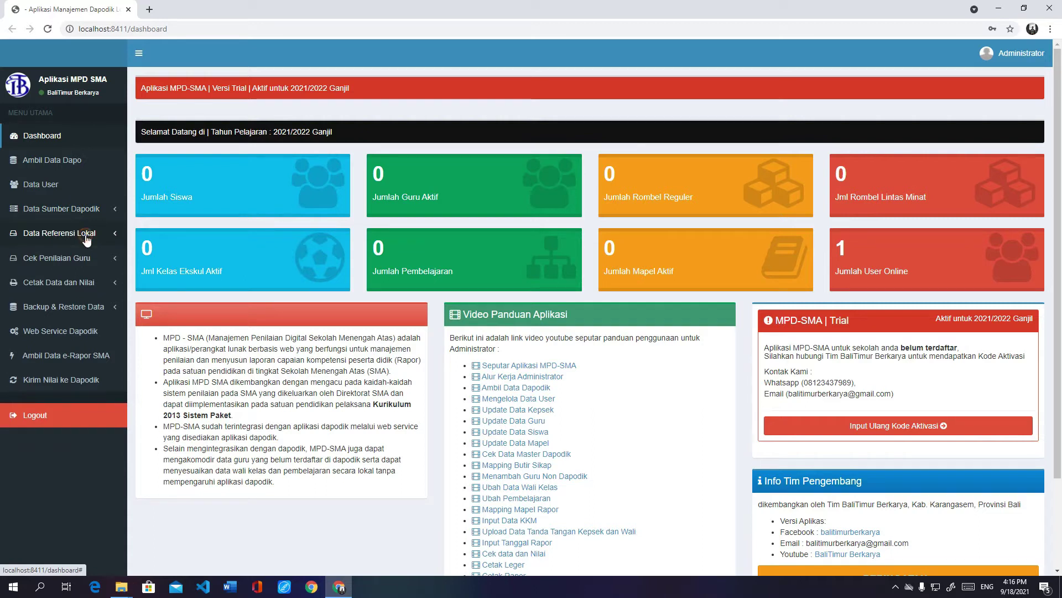
pyautogui.click(87, 233)
pyautogui.click(61, 235)
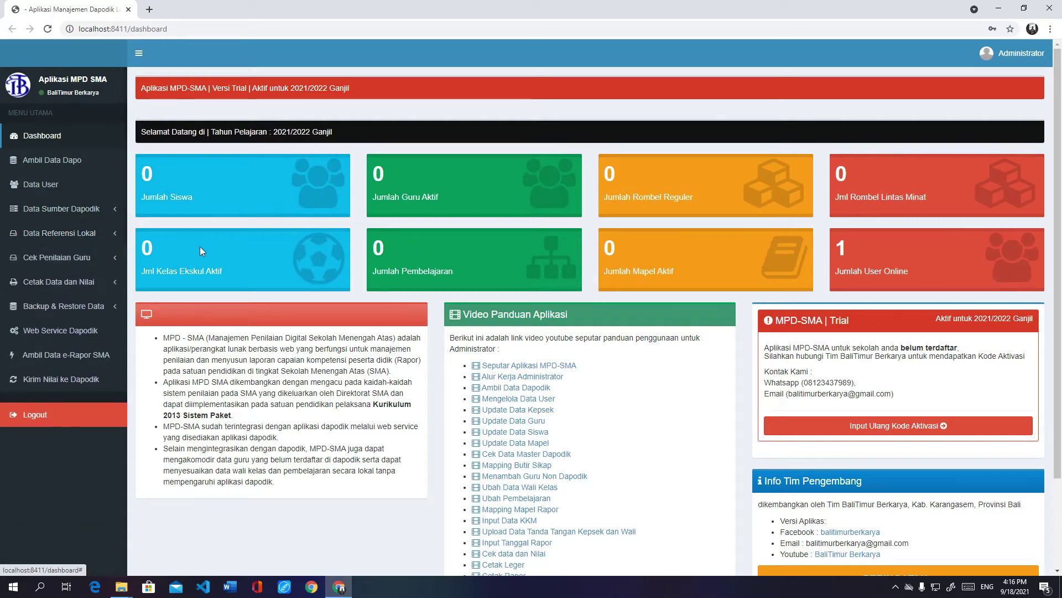
# Step: Check the Ambil Data Dapodik page's Disconnected status, then start a new browser tab
pyautogui.click(82, 162)
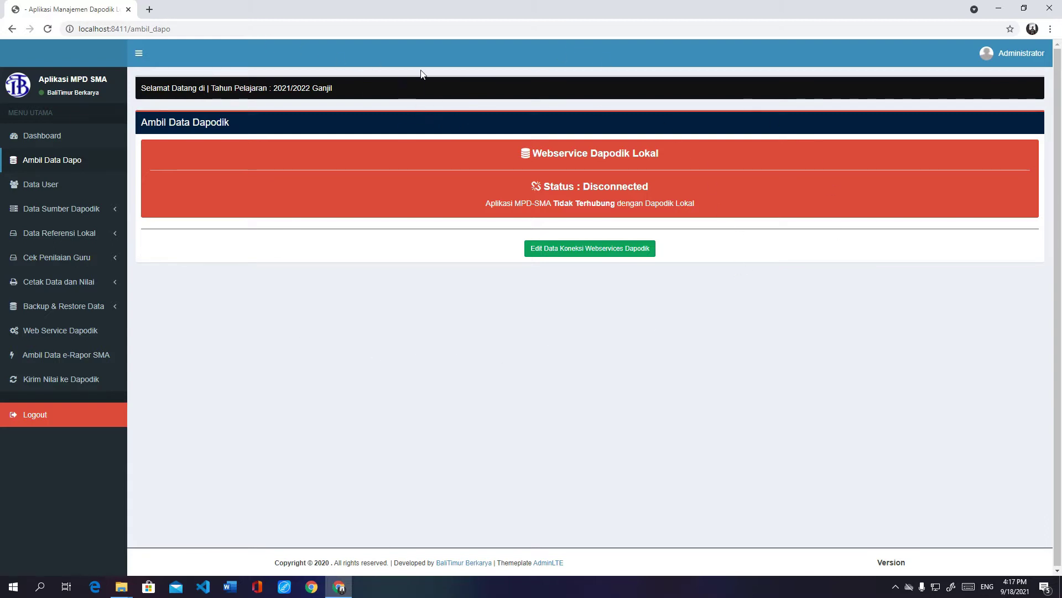
pyautogui.click(151, 10)
# Step: Load Dapodik at 192.168.1.33:5774 and sign in with the saved operator login
pyautogui.write('192.168')
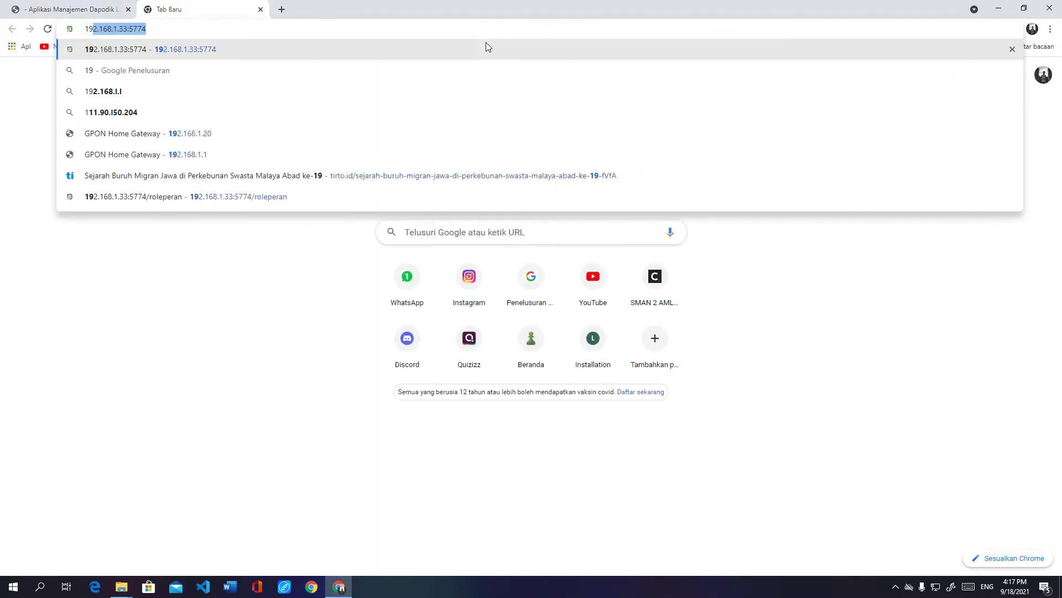
pyautogui.write('.1.33')
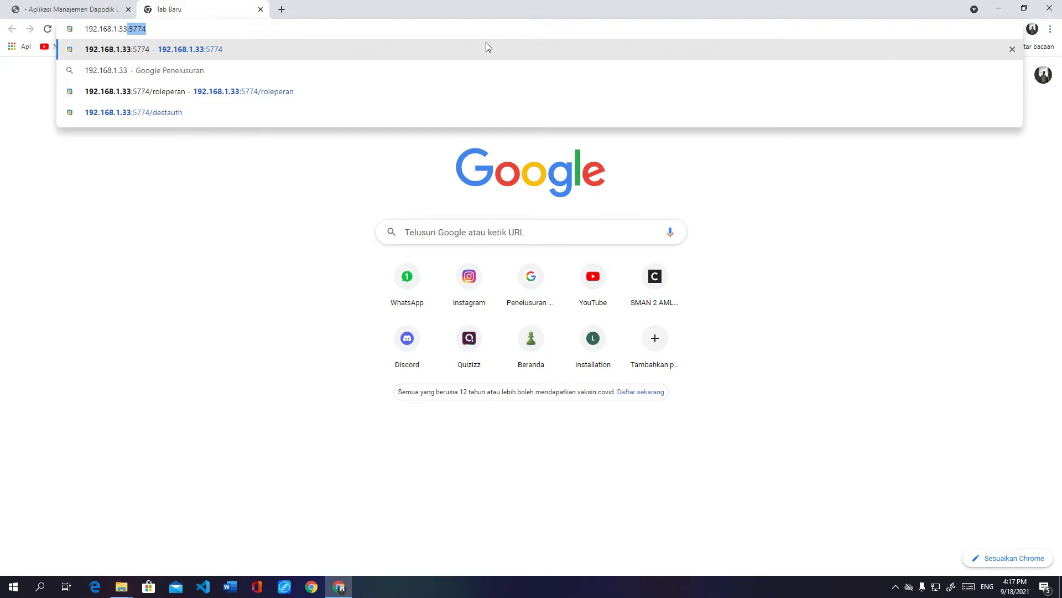
pyautogui.click(255, 31)
pyautogui.press('Return')
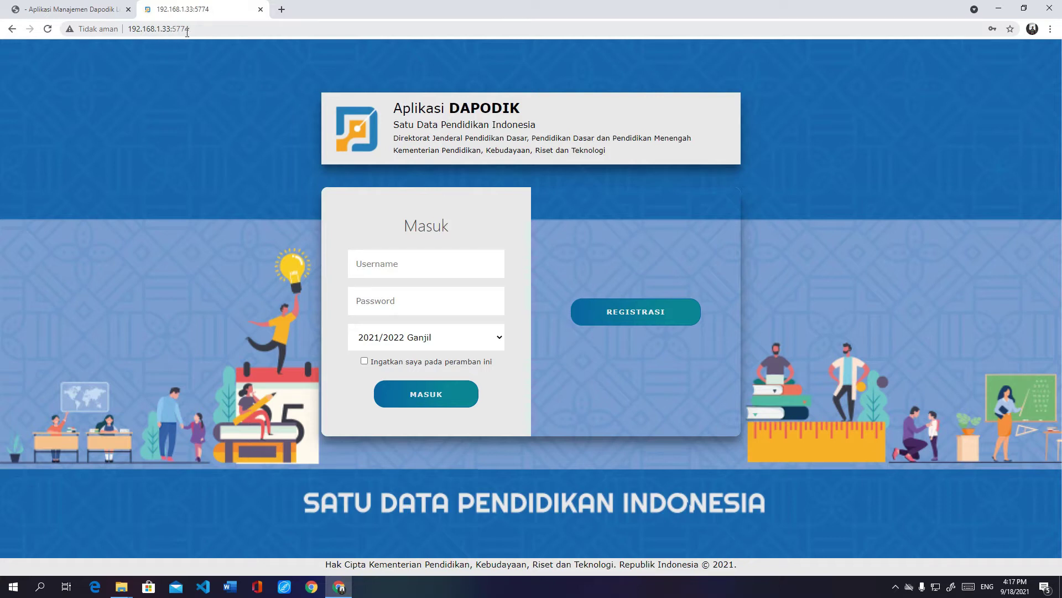
pyautogui.click(398, 261)
pyautogui.click(398, 299)
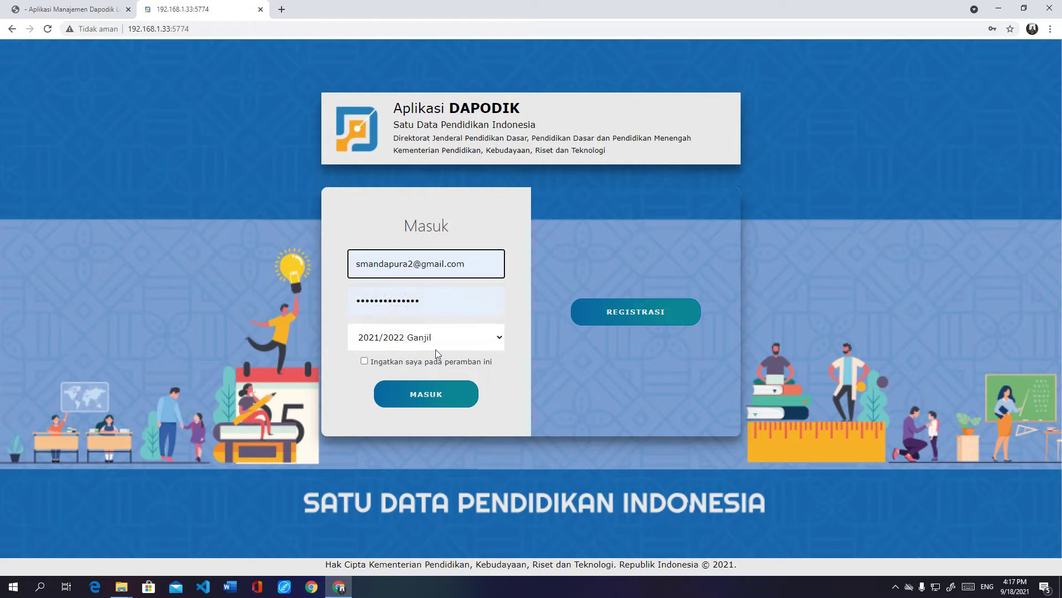
pyautogui.click(425, 401)
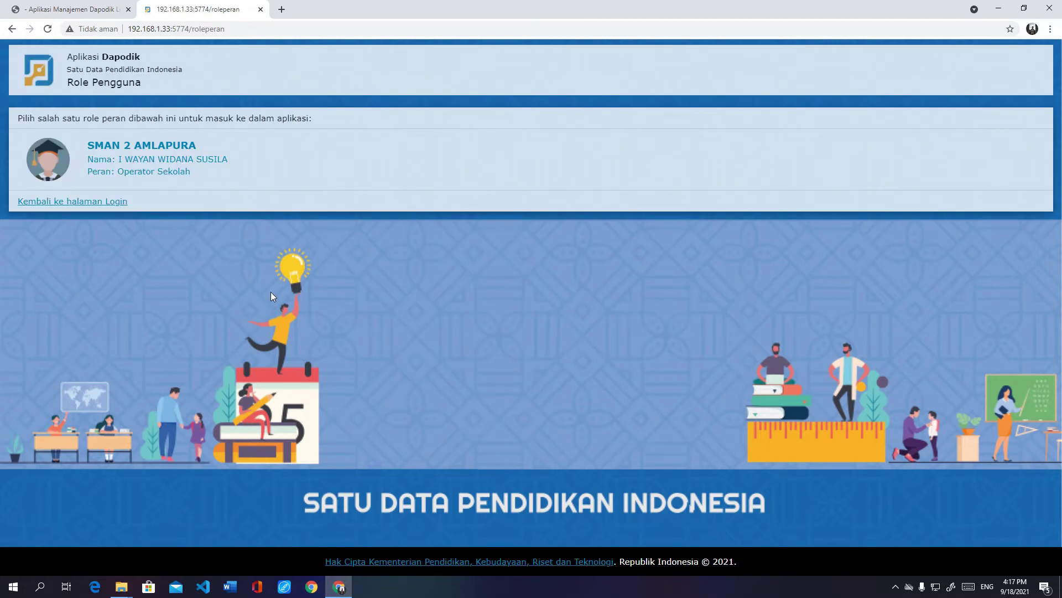
# Step: Enter as the SMAN 2 AMLAPURA operator and go to the Pengaturan Web Service list
pyautogui.click(182, 162)
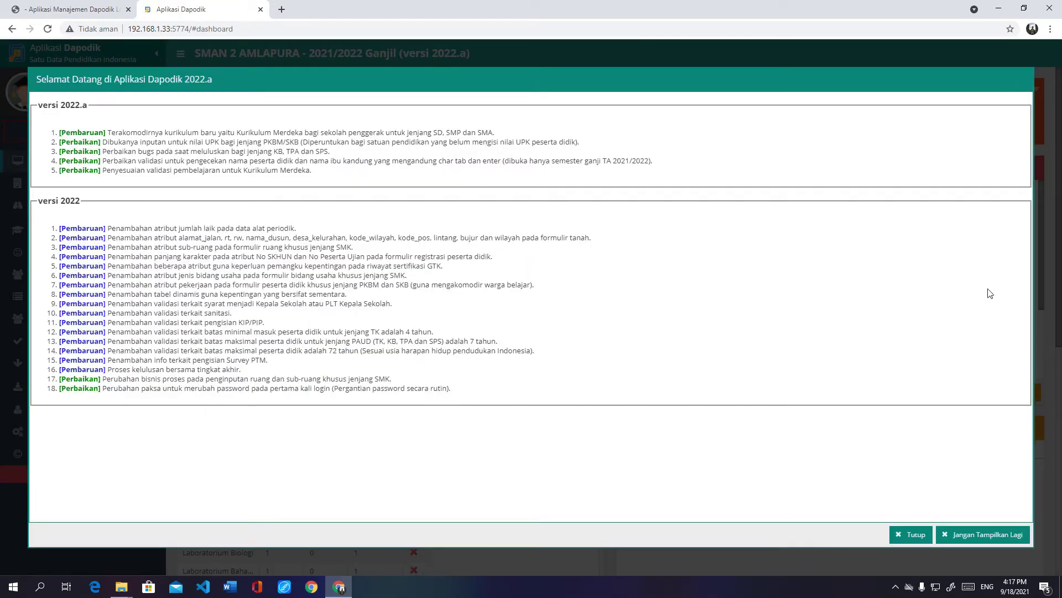
pyautogui.click(912, 534)
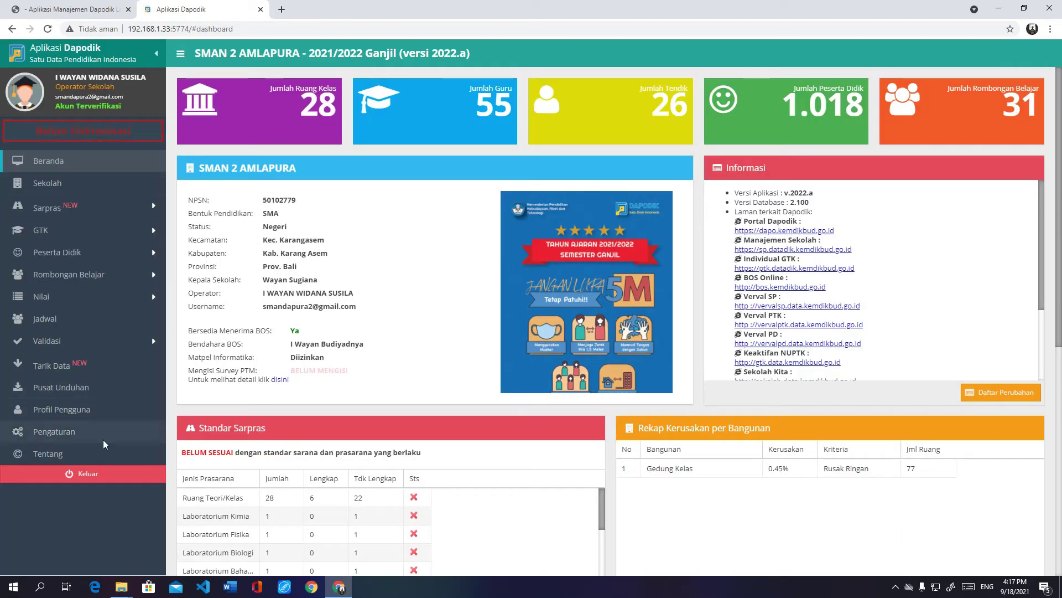
pyautogui.click(58, 431)
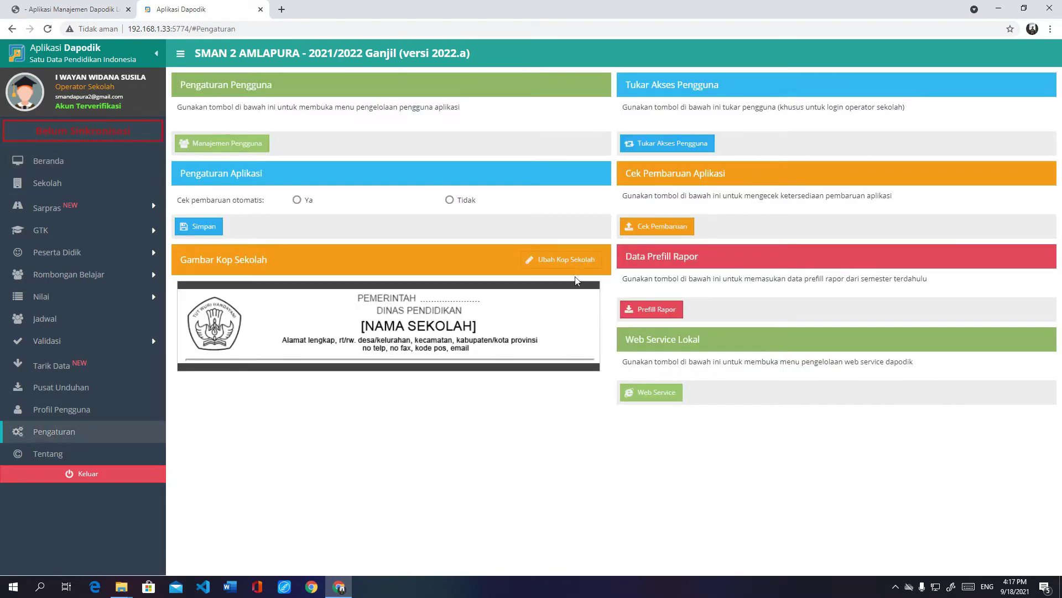
pyautogui.click(655, 393)
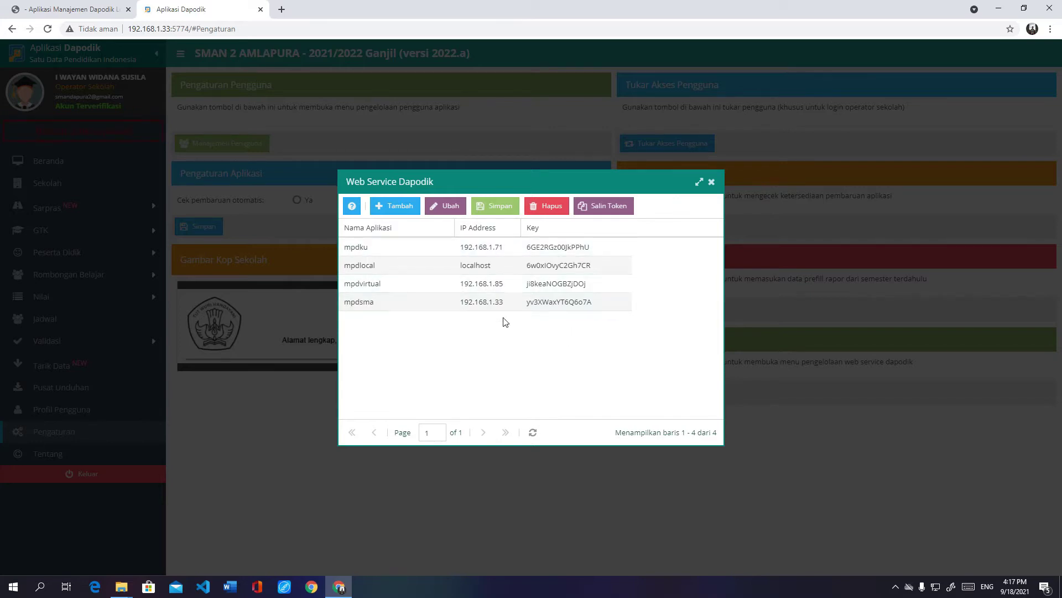
# Step: Add web service entry 'appmpdsma' with IP localhost, then bring up Windows Network & Internet settings
pyautogui.click(400, 208)
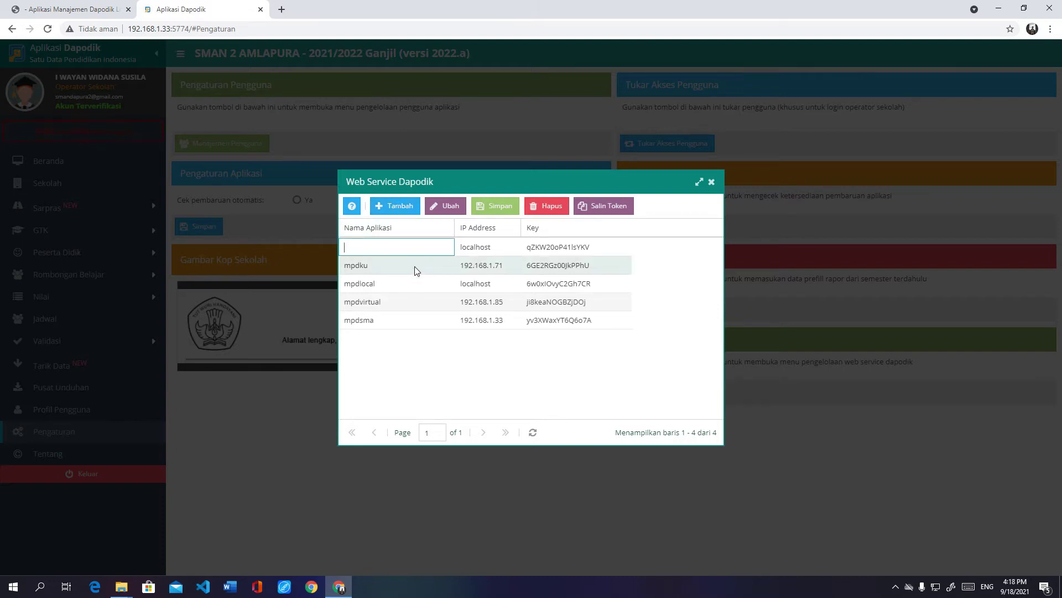
pyautogui.write('appmpdsma')
pyautogui.click(477, 249)
pyautogui.doubleClick(479, 252)
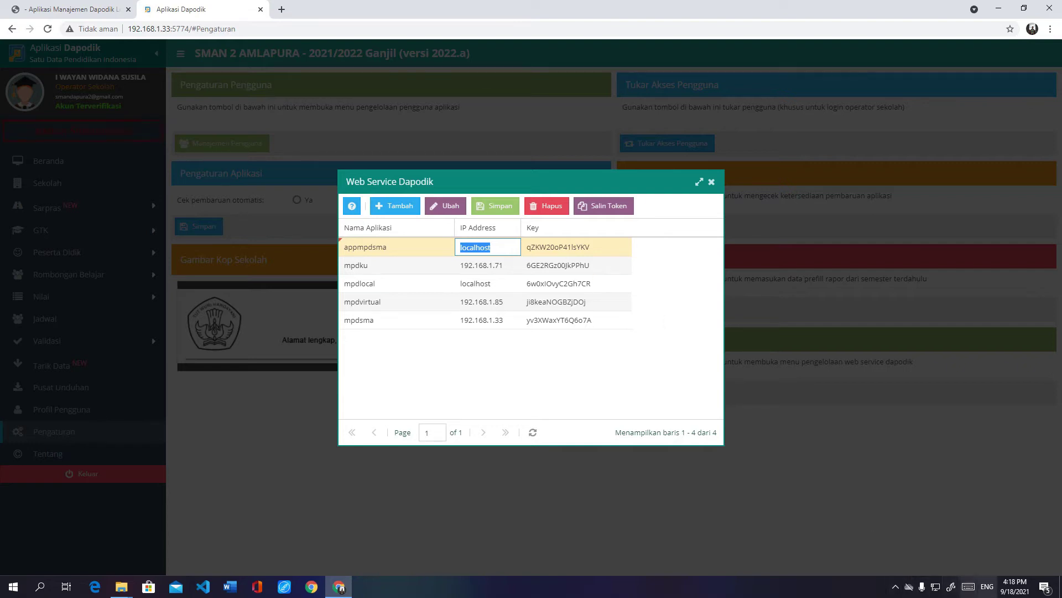
pyautogui.rightClick(936, 590)
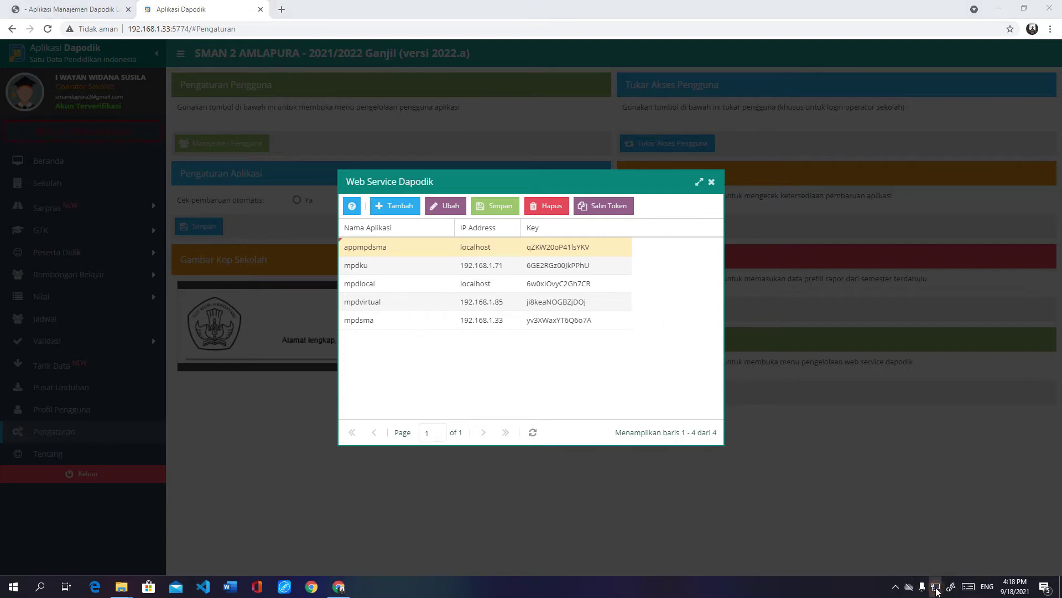
pyautogui.click(944, 573)
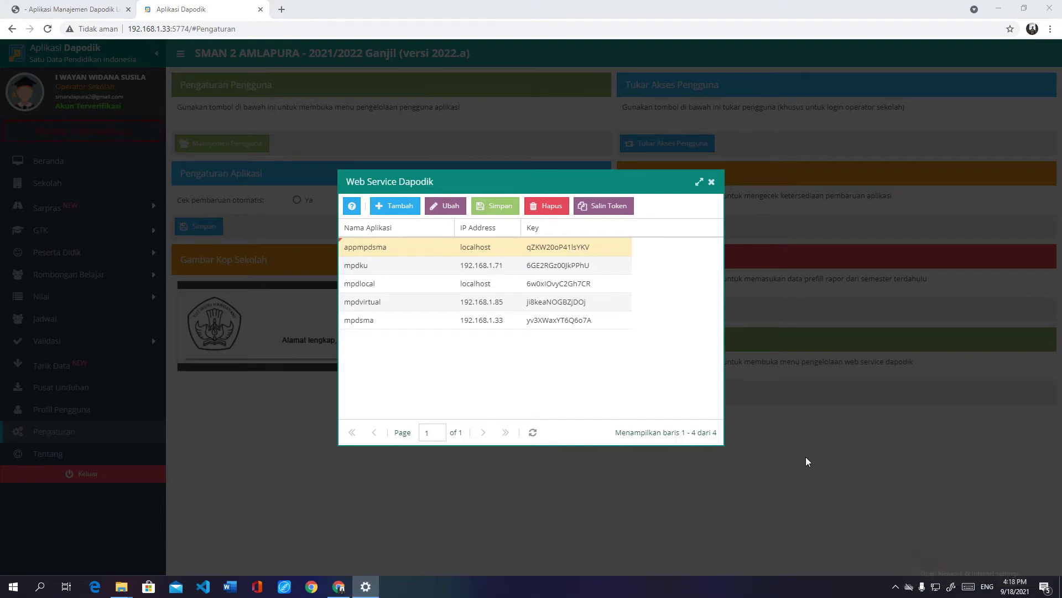
# Step: Look up this PC's IPv4 address 192.168.1.71 in the Ethernet properties, then minimize Settings
pyautogui.click(42, 153)
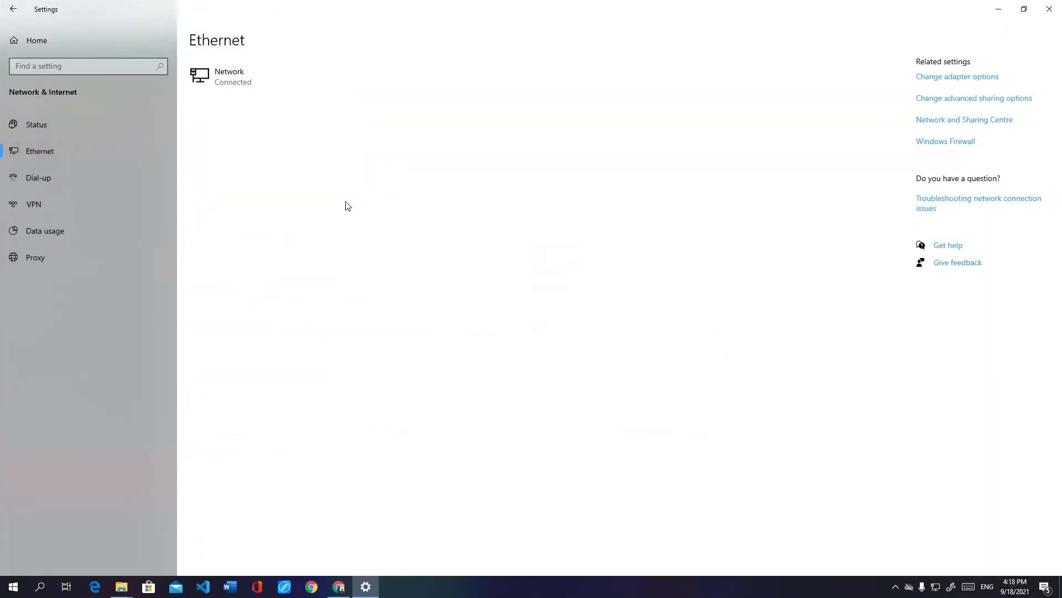
pyautogui.click(235, 94)
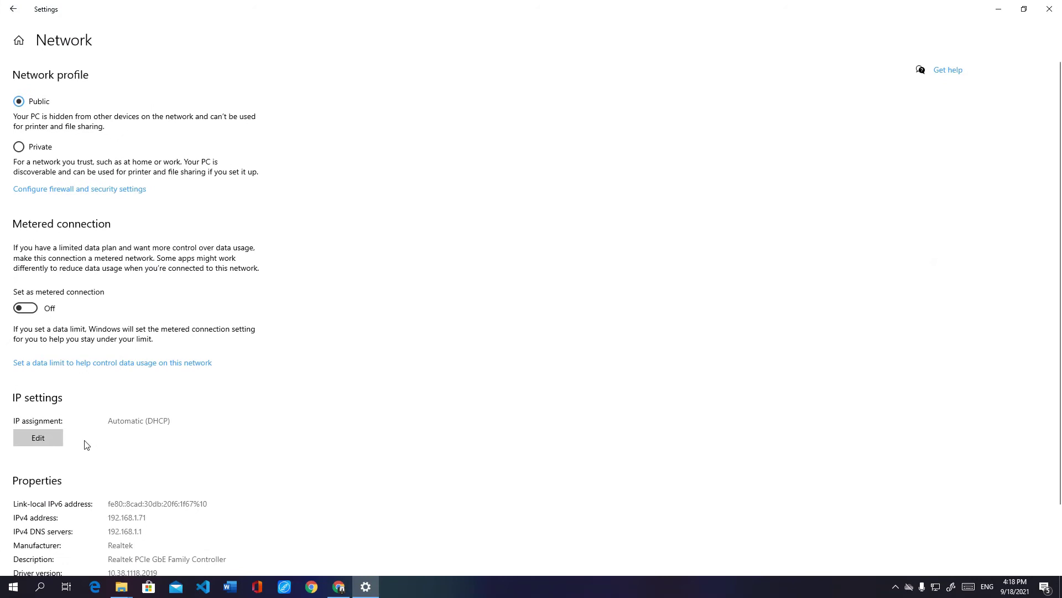
pyautogui.scroll(-2, 231, 442)
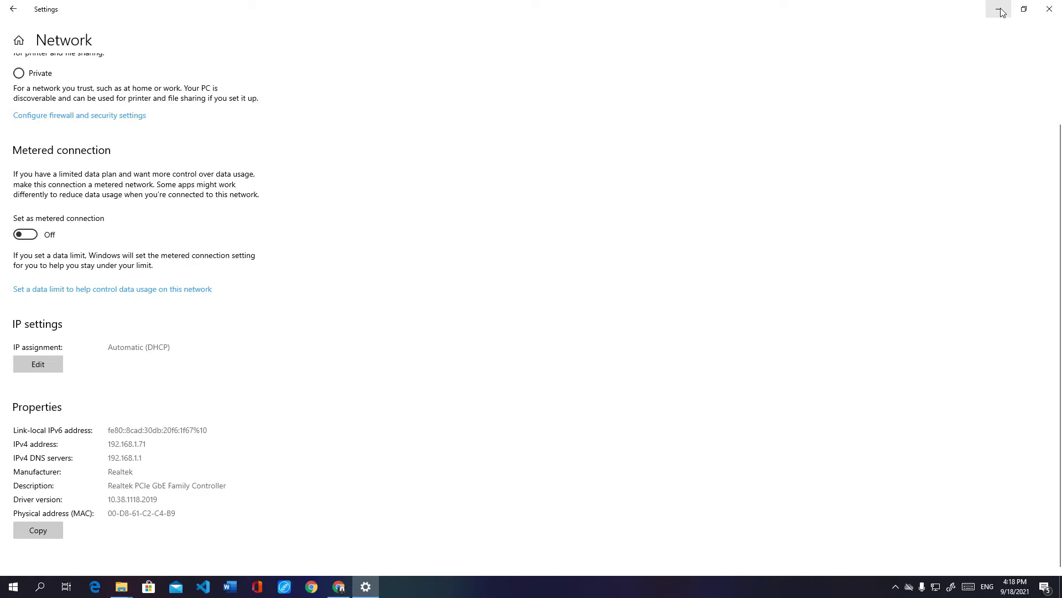
pyautogui.click(1050, 17)
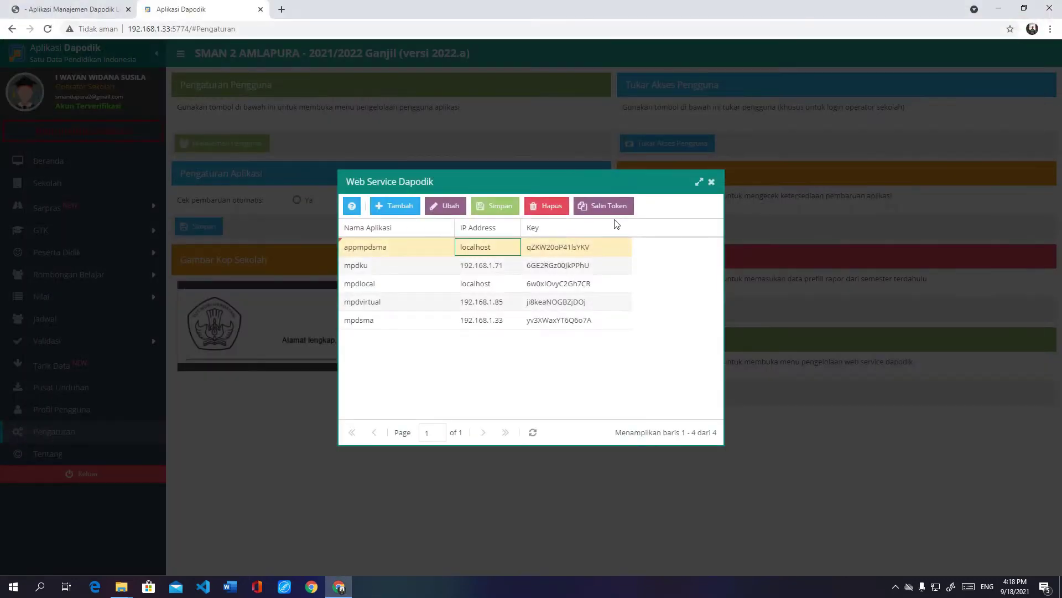
# Step: Change appmpdsma's IP from localhost to 192.168.1.71, save, and select its key
pyautogui.doubleClick(500, 246)
pyautogui.moveTo(503, 247); pyautogui.dragTo(448, 247)
pyautogui.write('1')
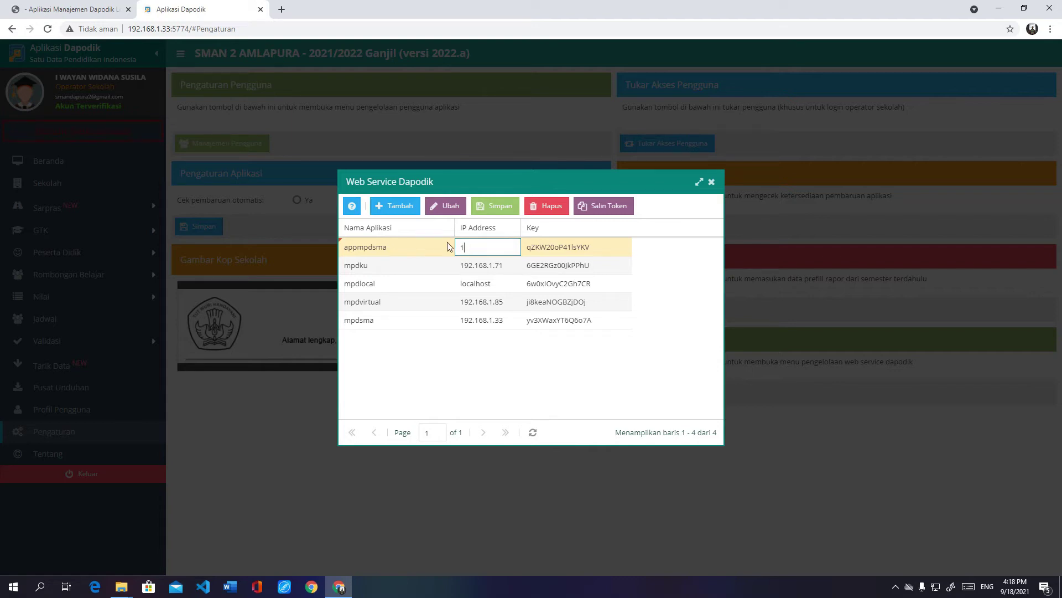
pyautogui.write('22.168.1.71')
pyautogui.click(595, 252)
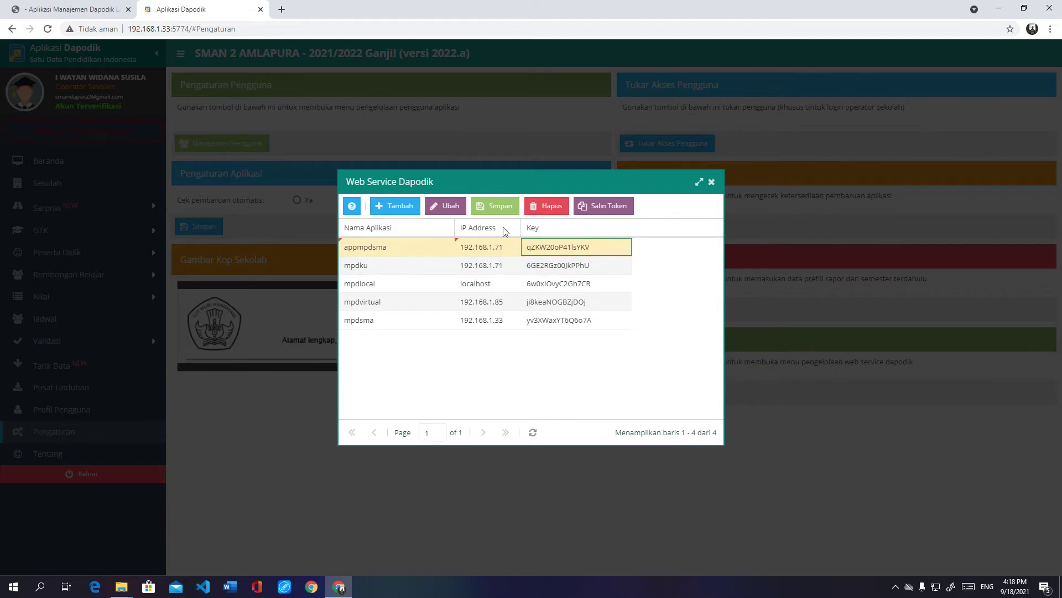
pyautogui.click(493, 206)
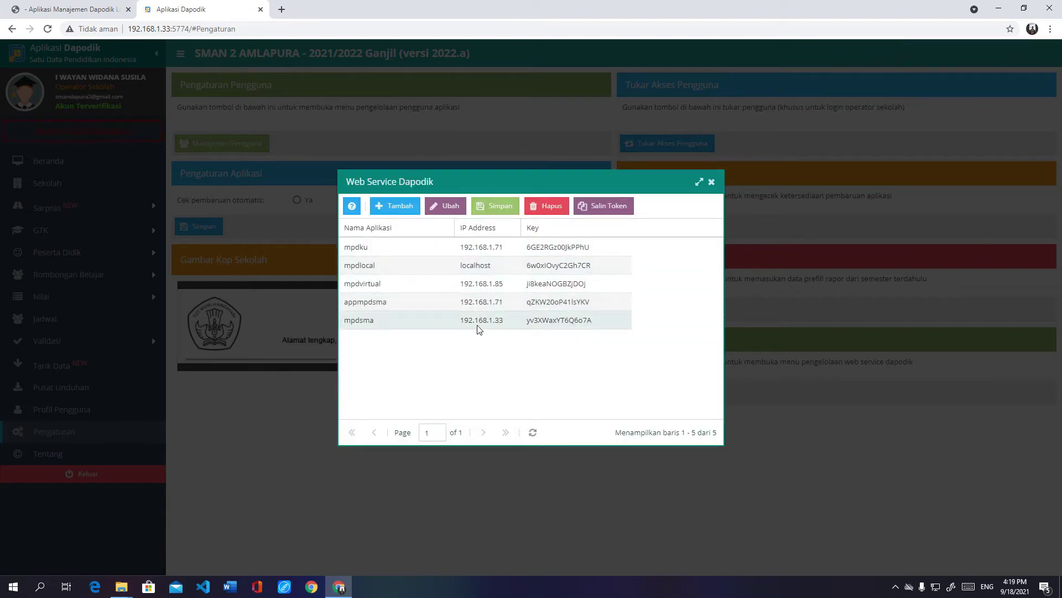
pyautogui.click(441, 307)
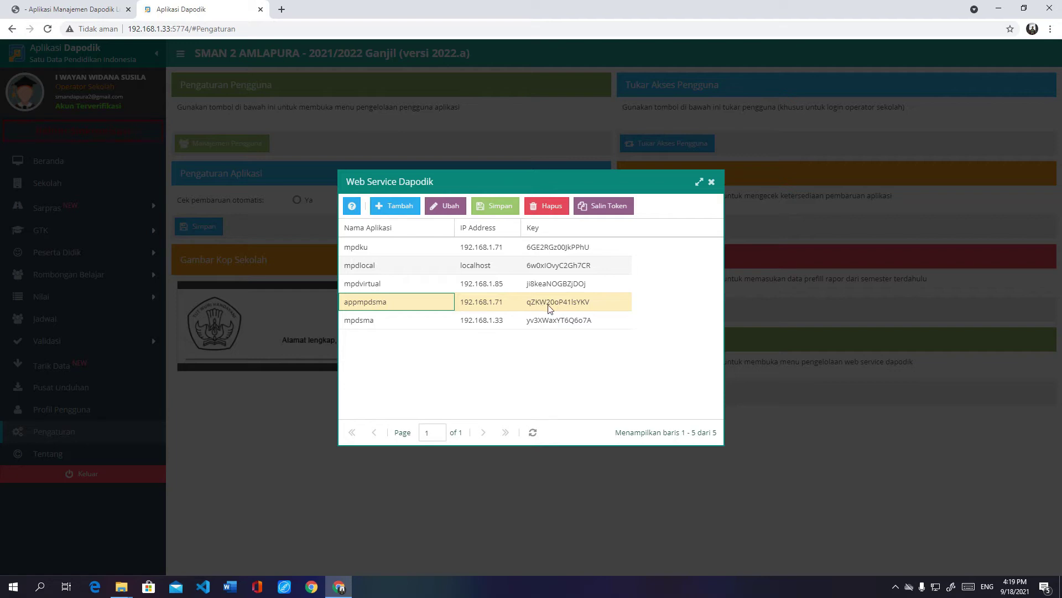
pyautogui.click(568, 308)
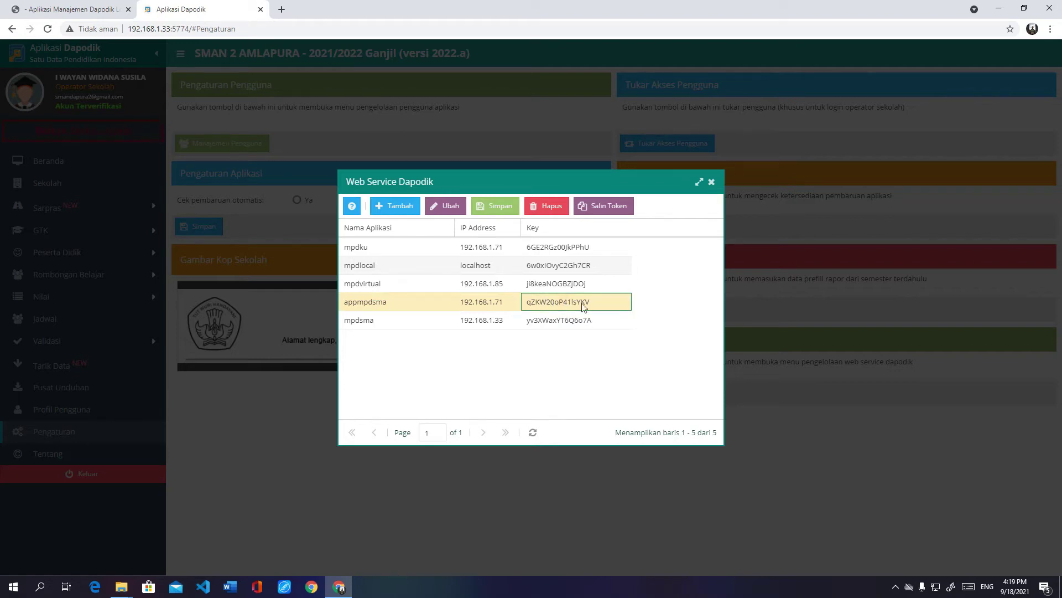
pyautogui.click(612, 207)
pyautogui.moveTo(581, 317); pyautogui.dragTo(470, 304)
pyautogui.hotkey('ctrl', 'c')
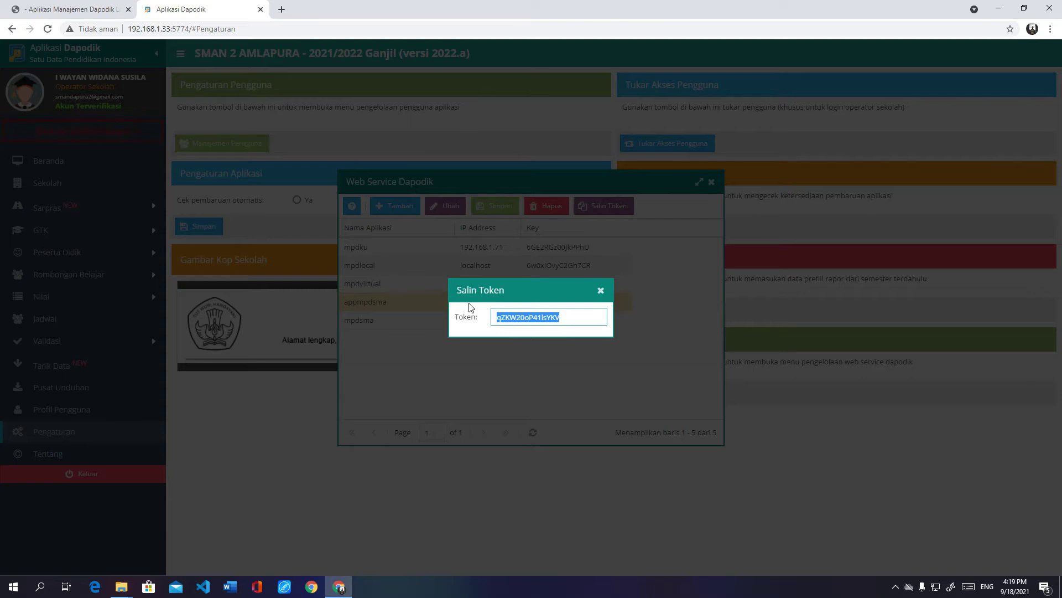
pyautogui.click(601, 290)
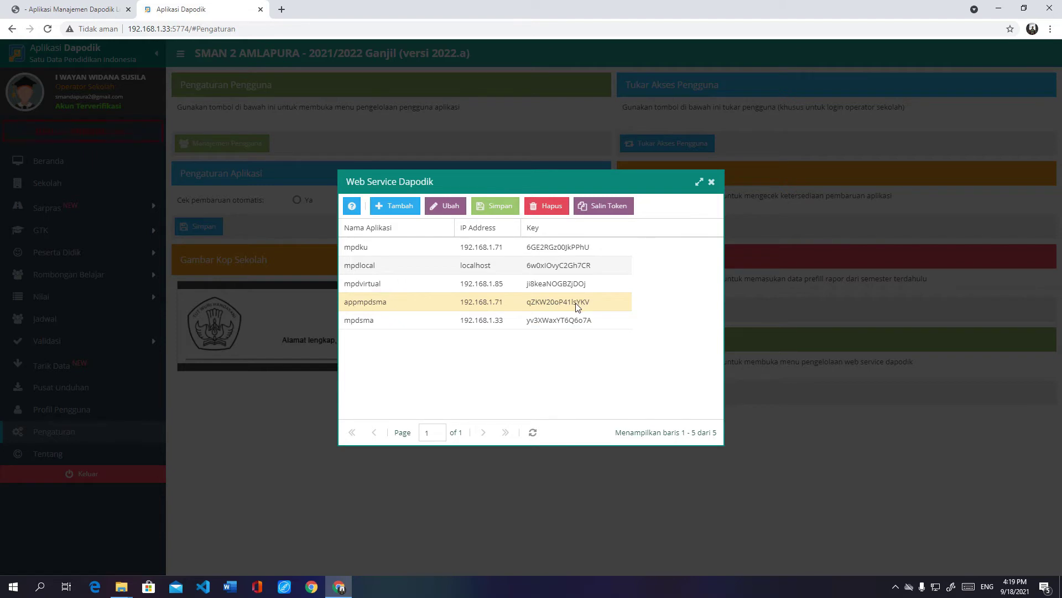
pyautogui.click(72, 8)
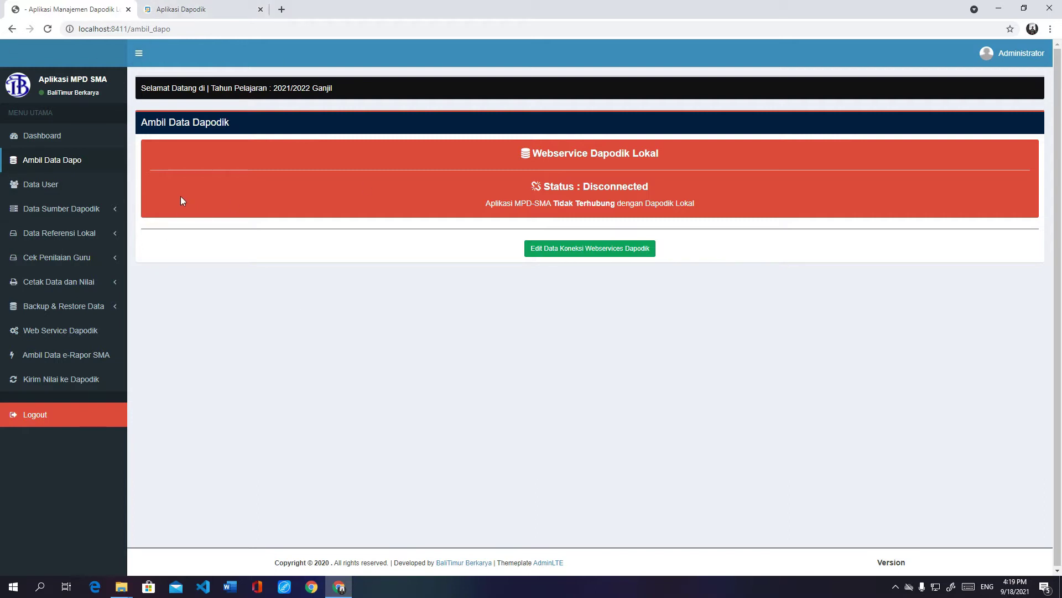
# Step: Start a new Web Service Dapodik entry in MPD-SMA with application name appmpdsma
pyautogui.click(48, 337)
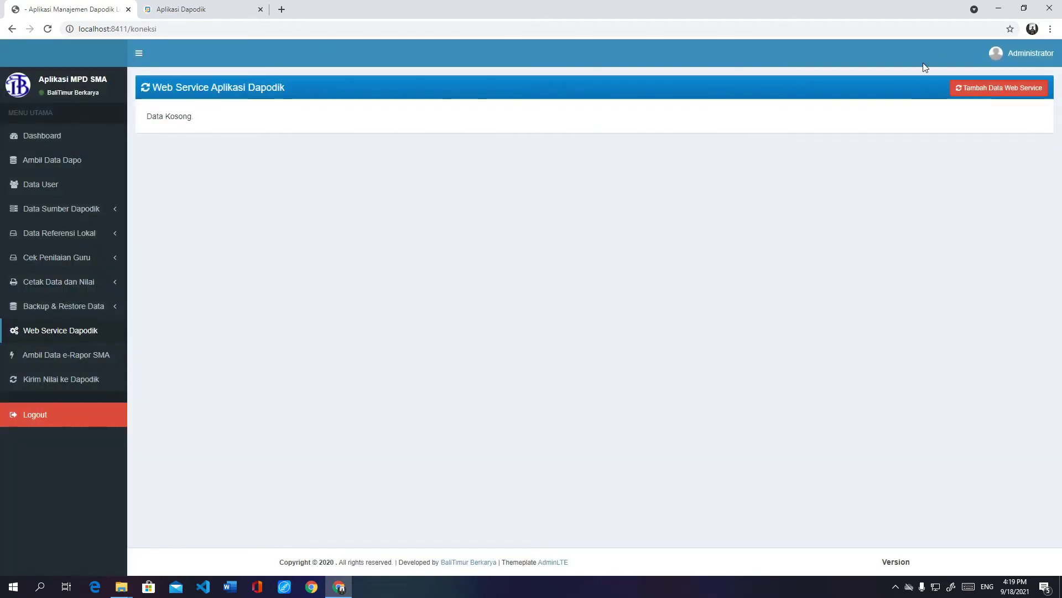
pyautogui.click(978, 88)
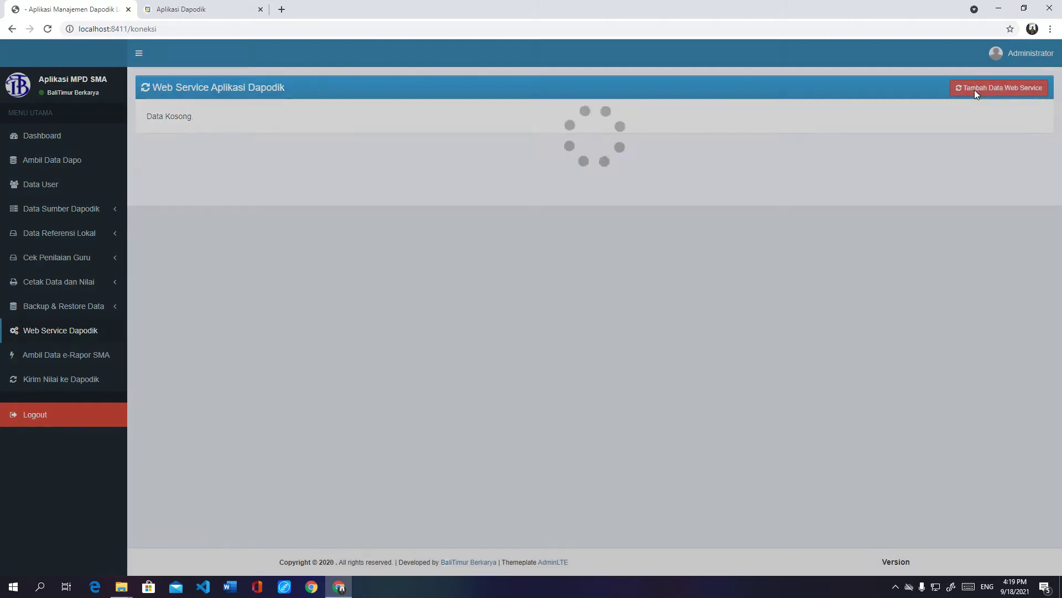
pyautogui.click(548, 114)
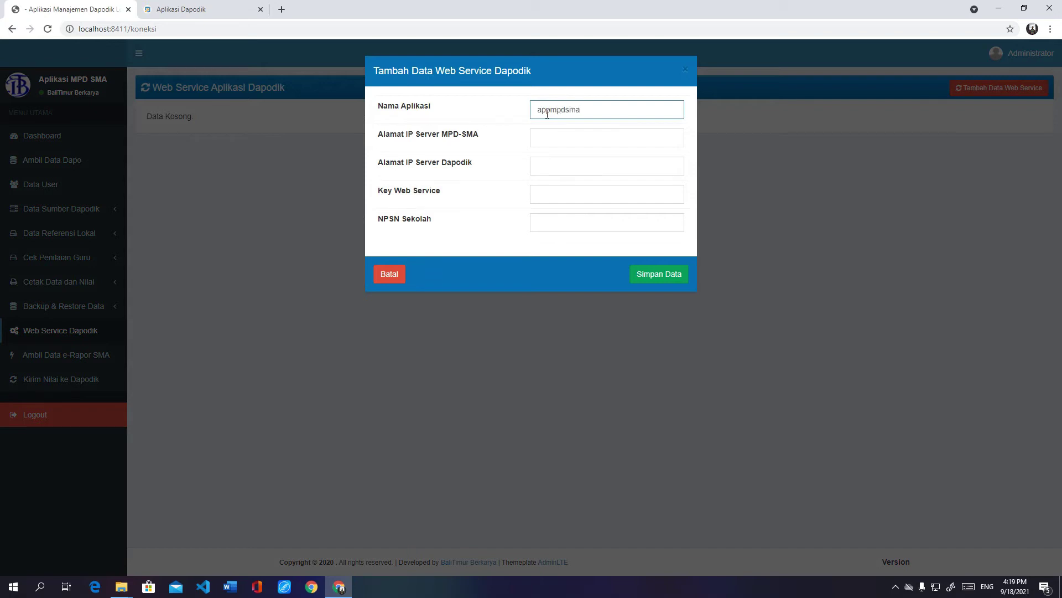
# Step: Enter server IPs 192.168.1.71 (MPD-SMA) and 192.168.1.33 (Dapodik), and paste the web service key
pyautogui.click(555, 141)
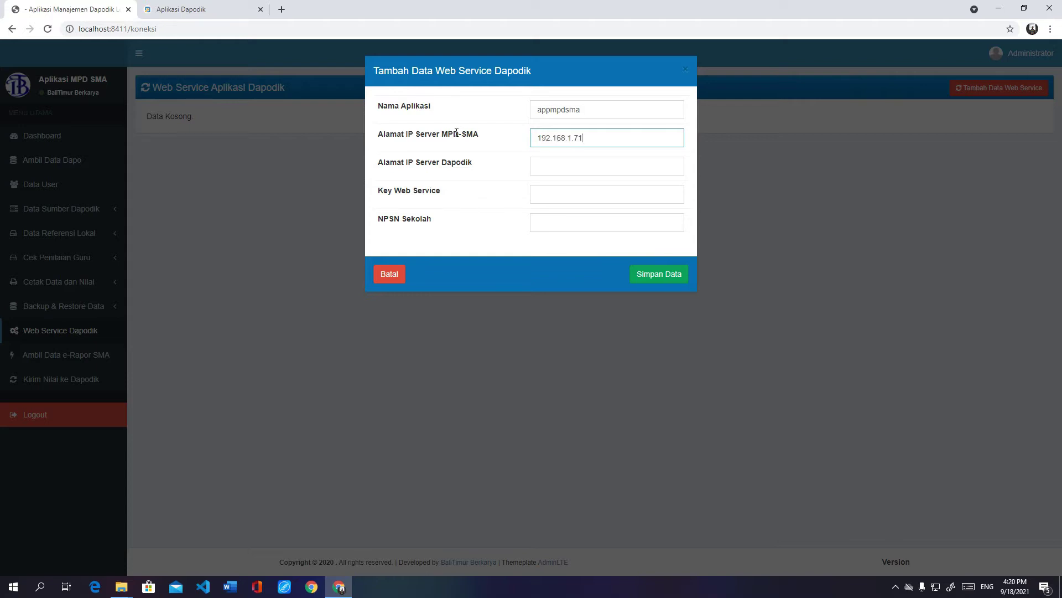
pyautogui.click(551, 164)
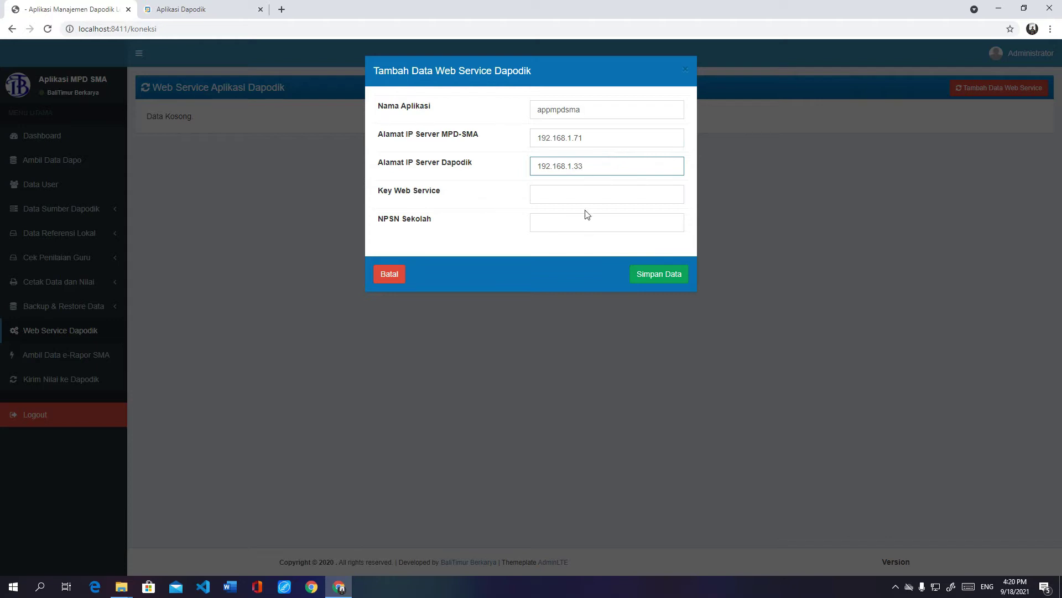
pyautogui.click(566, 190)
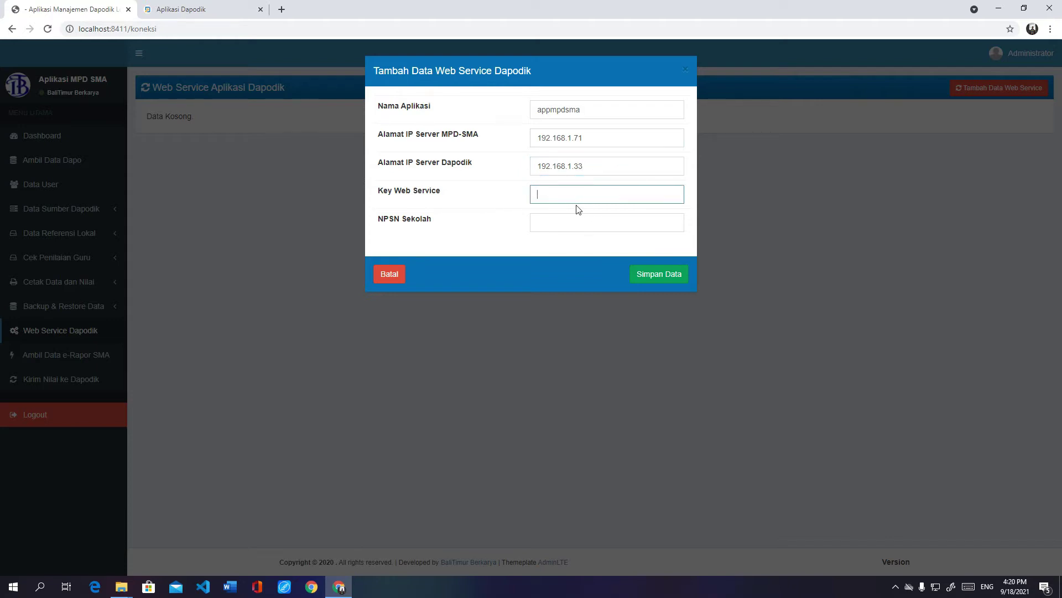
pyautogui.hotkey('ctrl', 'v')
pyautogui.click(537, 223)
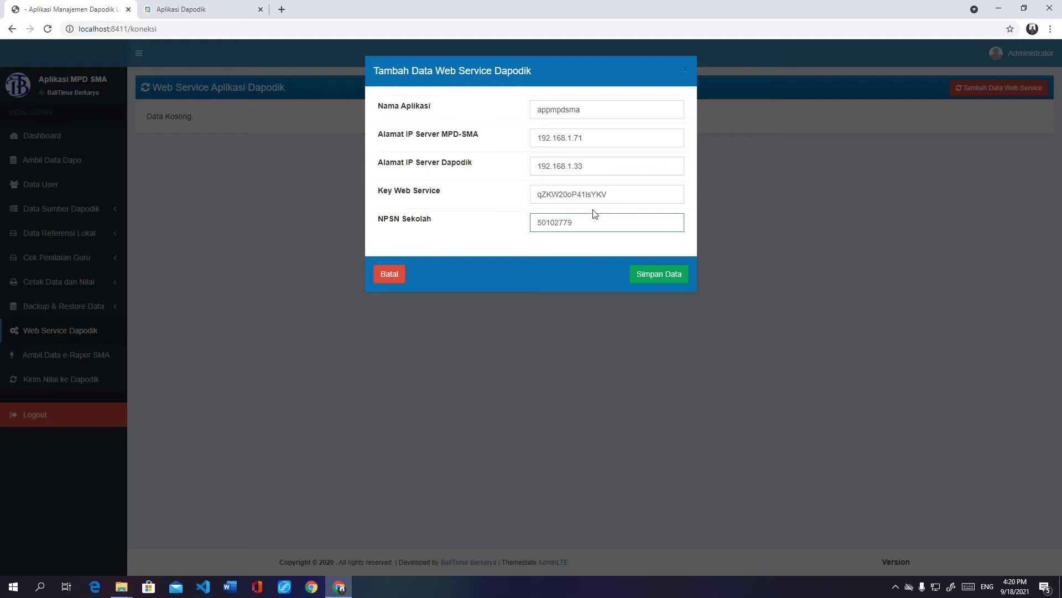
# Step: Save the appmpdsma web service connection and confirm its Dapodik connection test succeeds
pyautogui.click(661, 279)
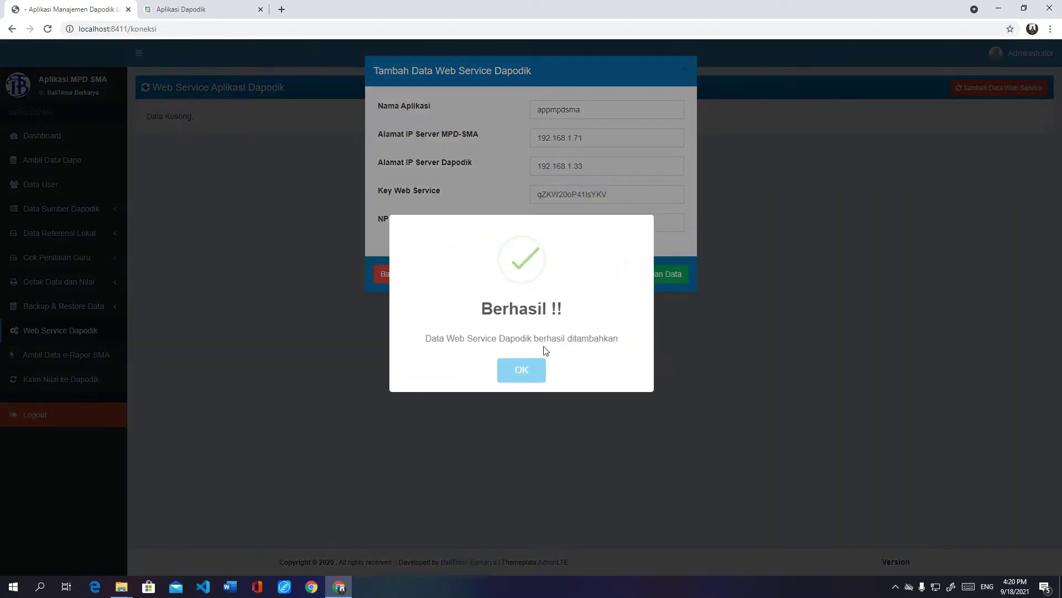
pyautogui.click(533, 369)
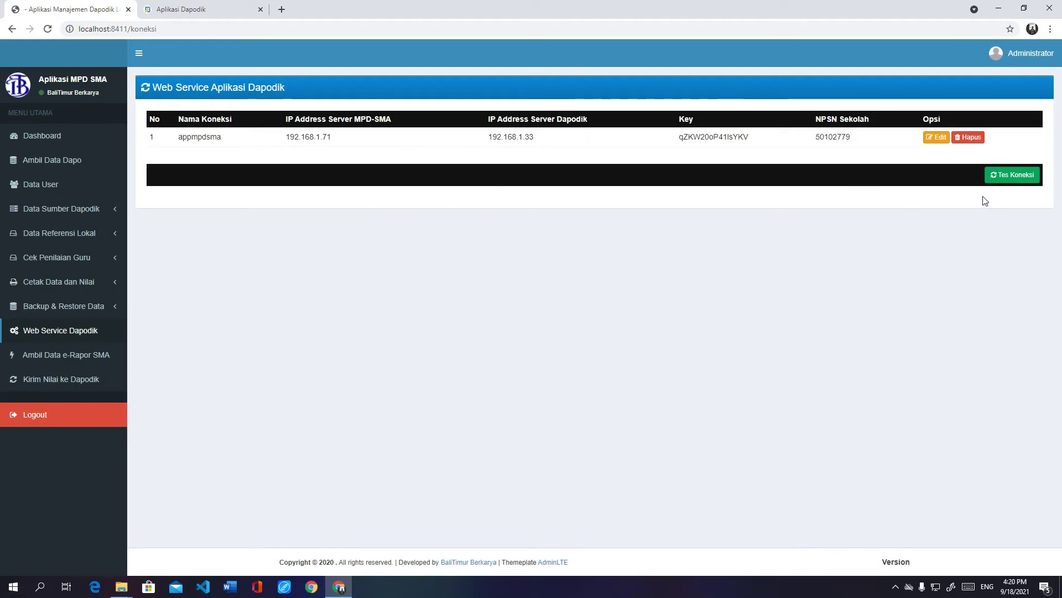
pyautogui.click(1000, 181)
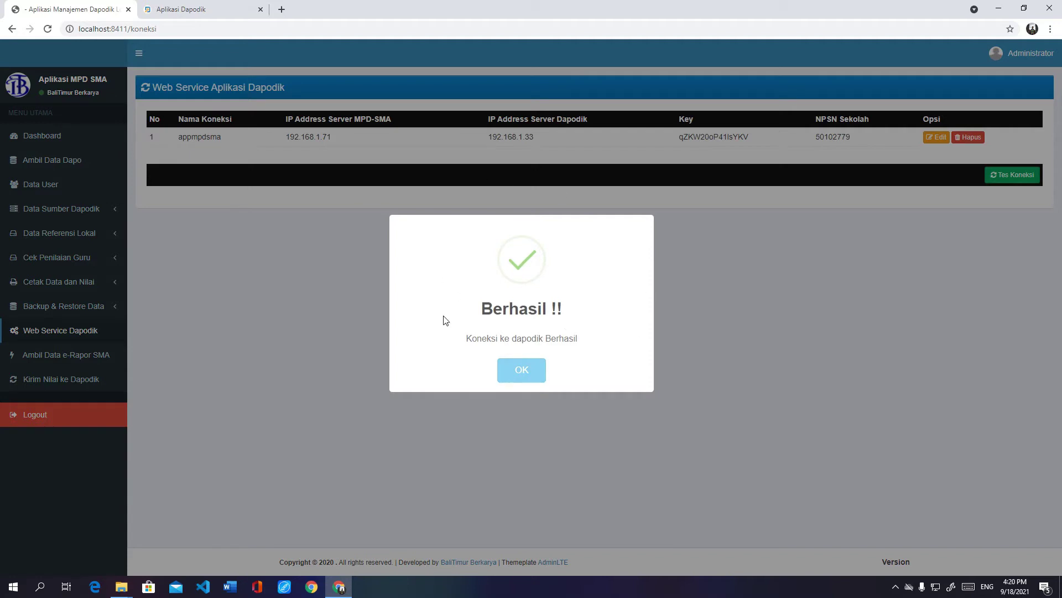
pyautogui.click(515, 380)
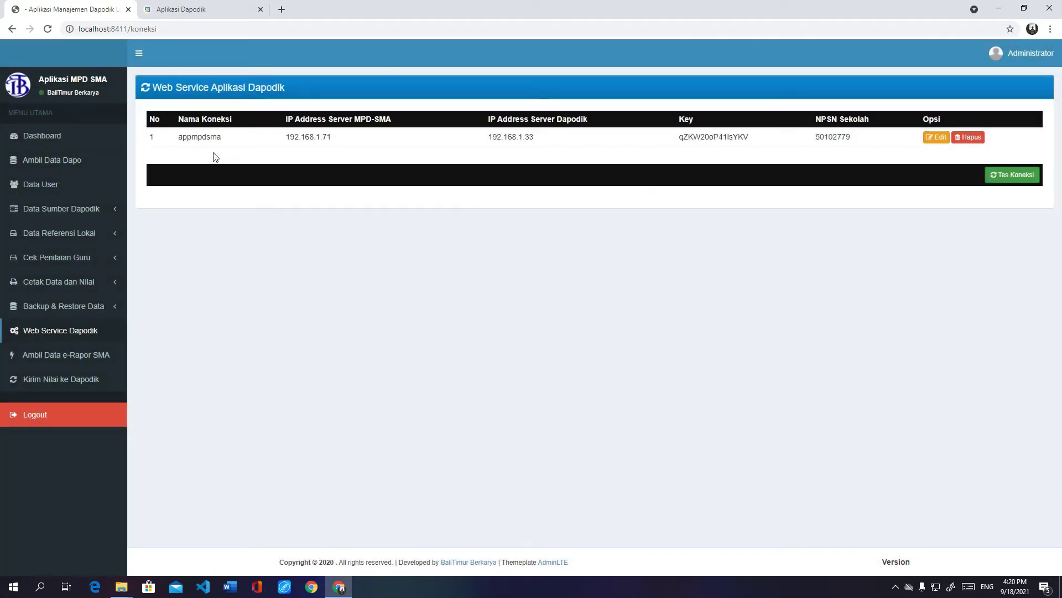
# Step: Pull the school and teacher data from Dapodik on the Ambil Data Dapo page
pyautogui.click(52, 162)
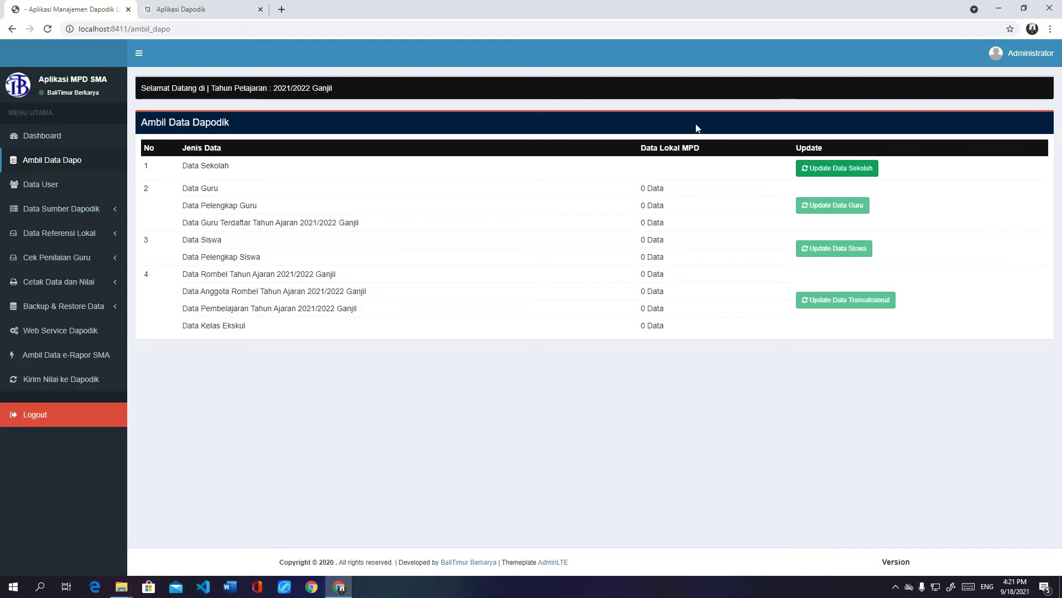
pyautogui.click(818, 176)
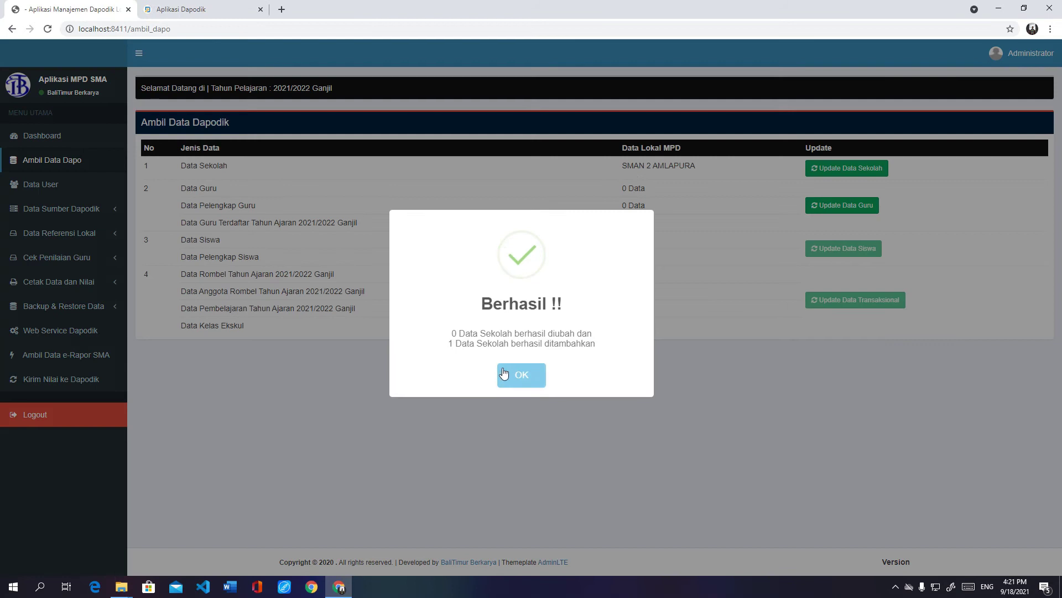
pyautogui.click(522, 375)
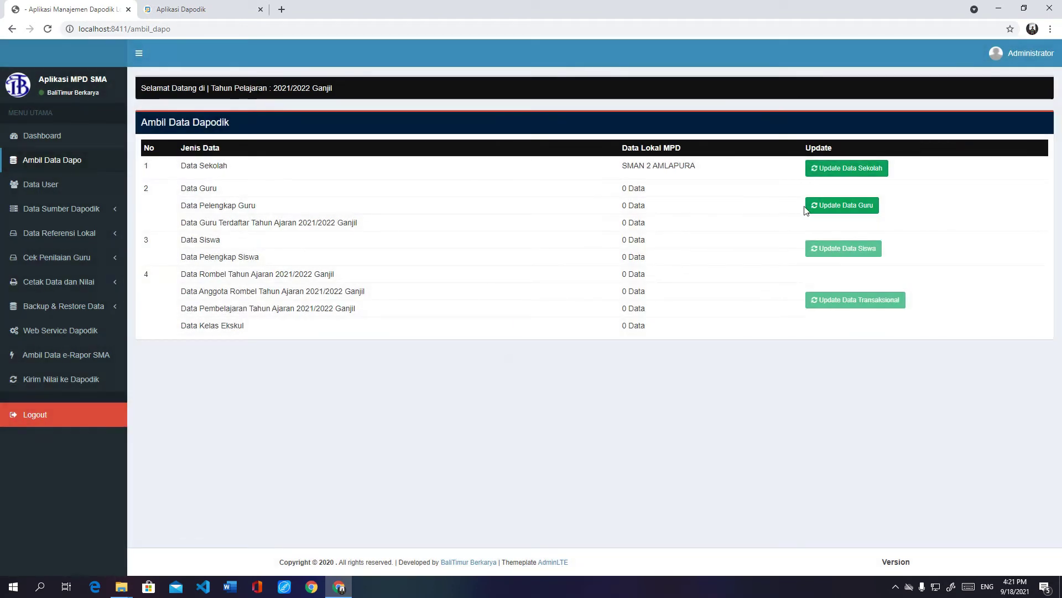
pyautogui.click(836, 208)
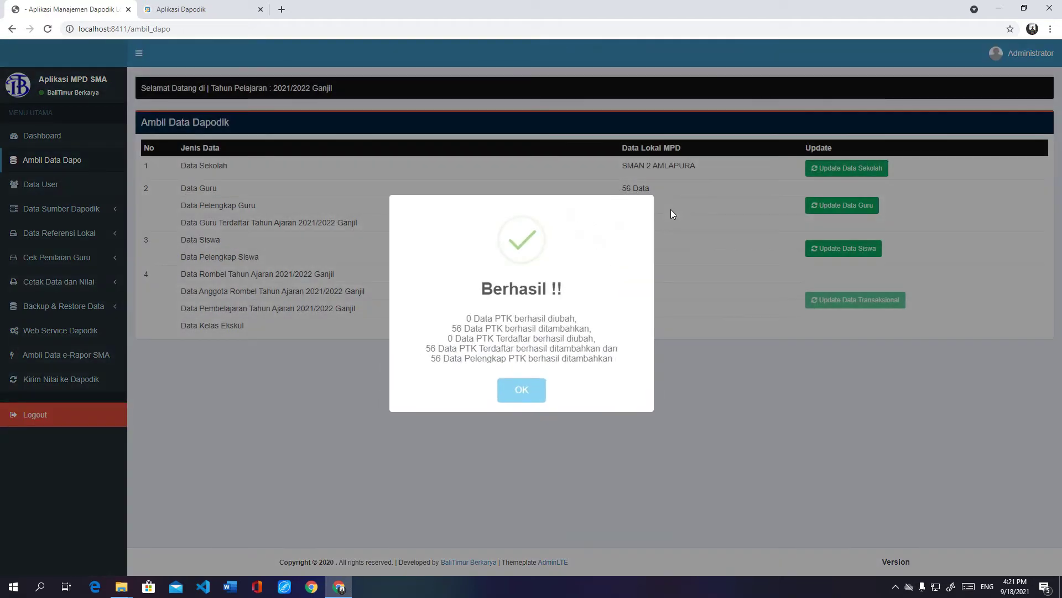
pyautogui.click(519, 389)
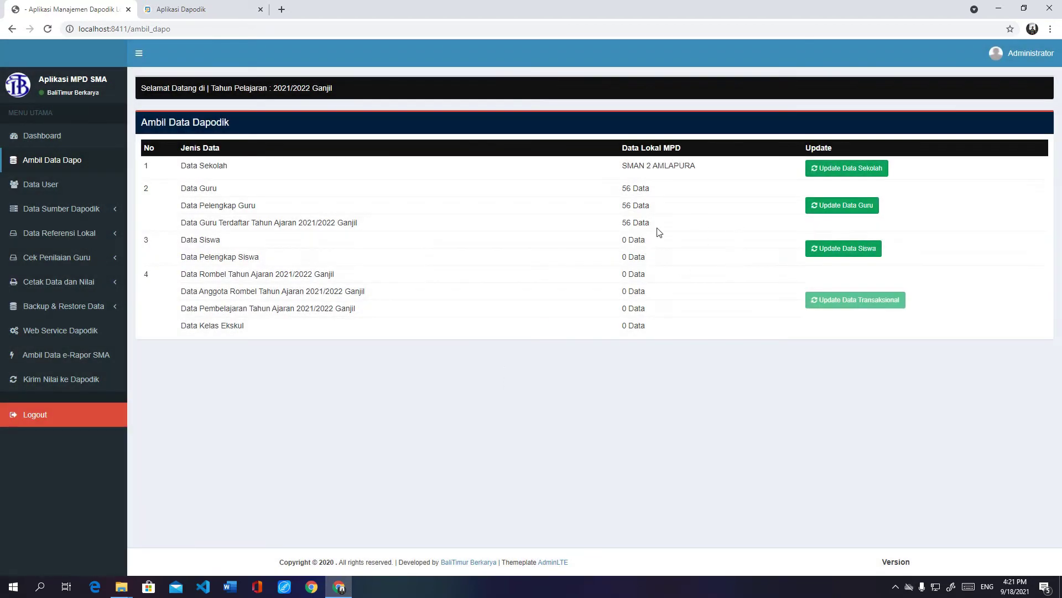
# Step: Import 1018 students and class data (71 rombel, 2369 members, 529 pembelajaran), then view the dashboard
pyautogui.click(838, 252)
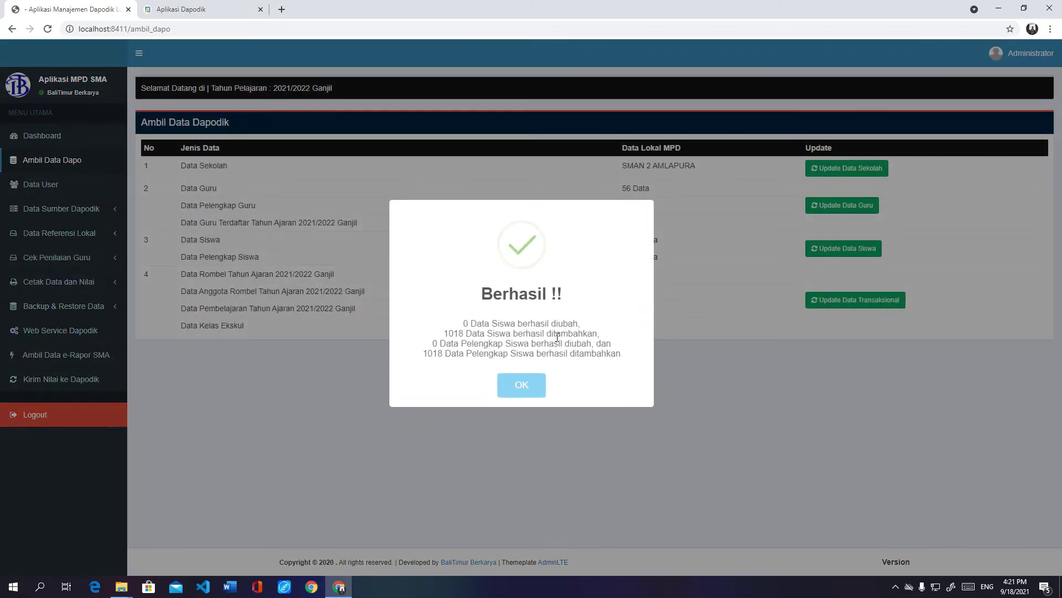
pyautogui.click(518, 387)
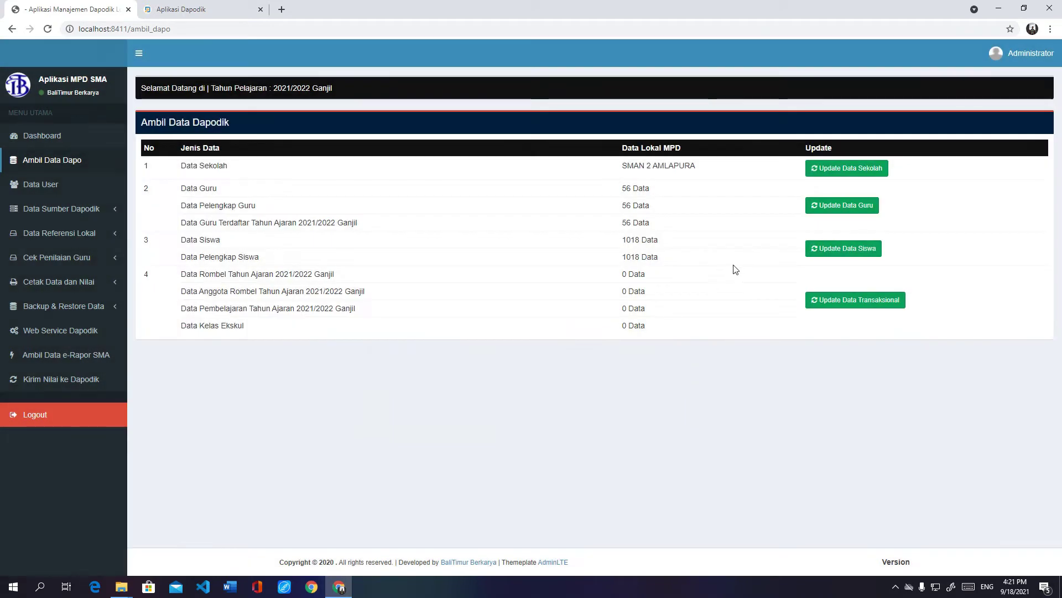
pyautogui.click(826, 300)
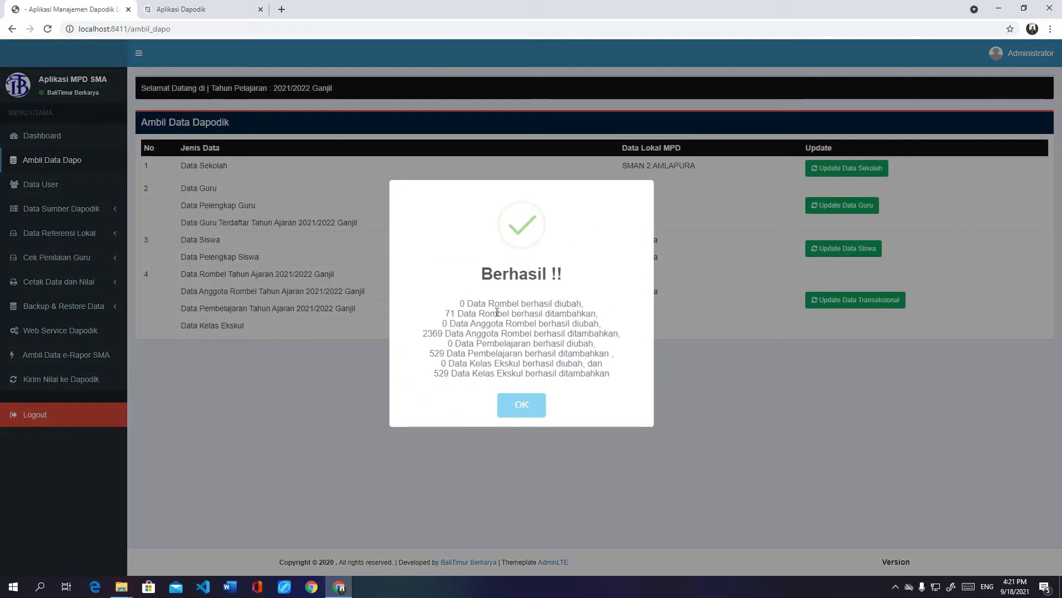
pyautogui.click(519, 409)
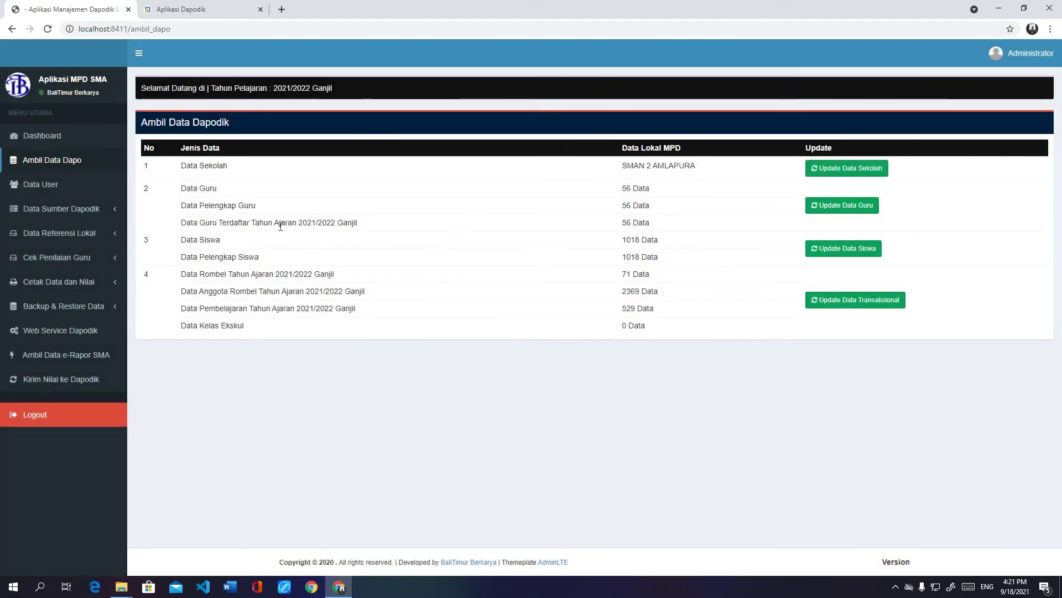
pyautogui.click(62, 140)
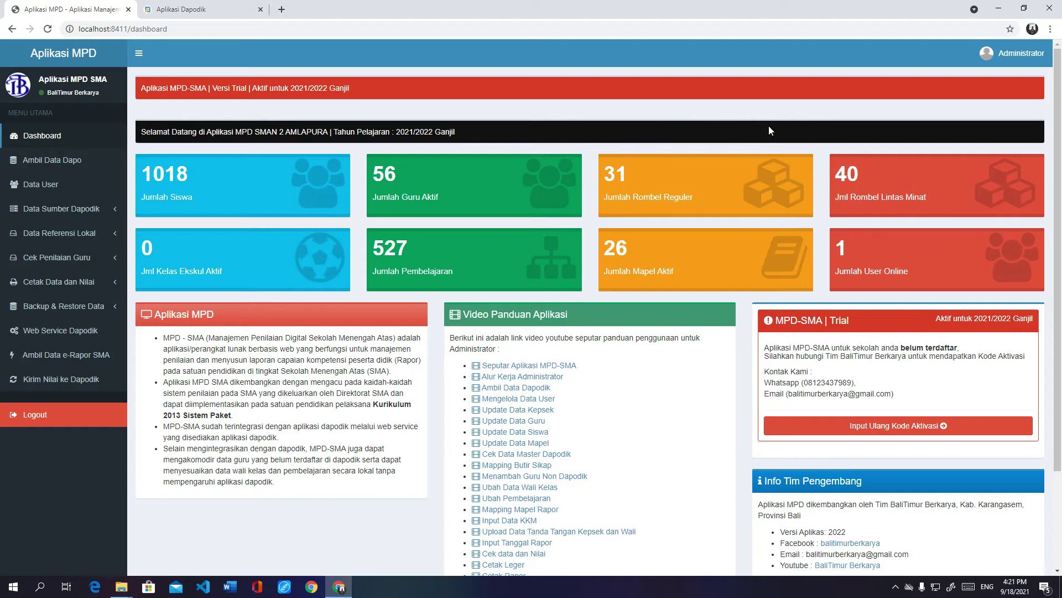
# Step: Sign out and enter the administrator username and password on the login screen
pyautogui.click(1018, 53)
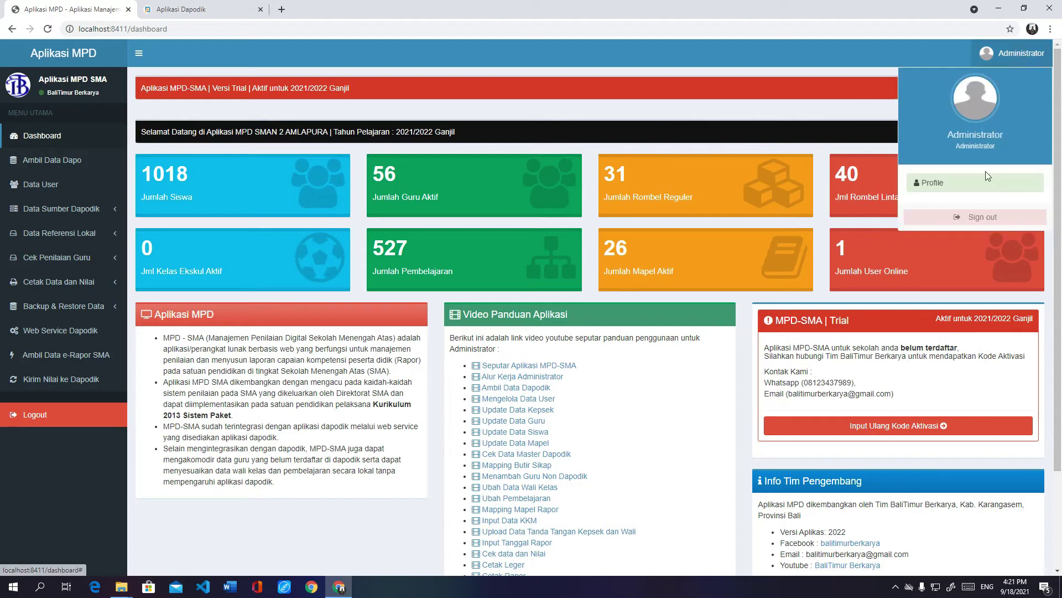
pyautogui.click(984, 219)
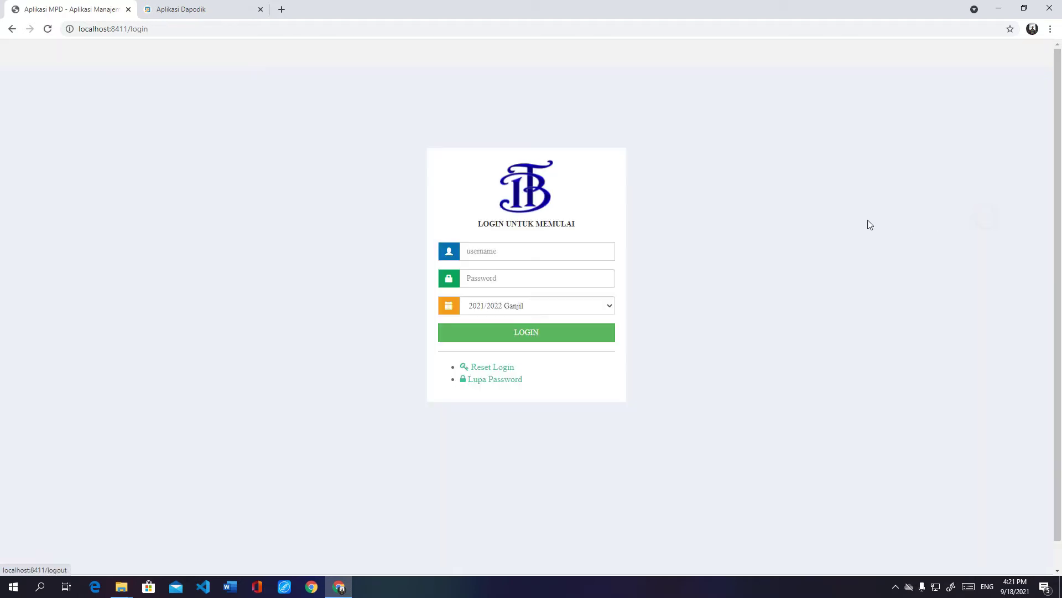
pyautogui.click(508, 255)
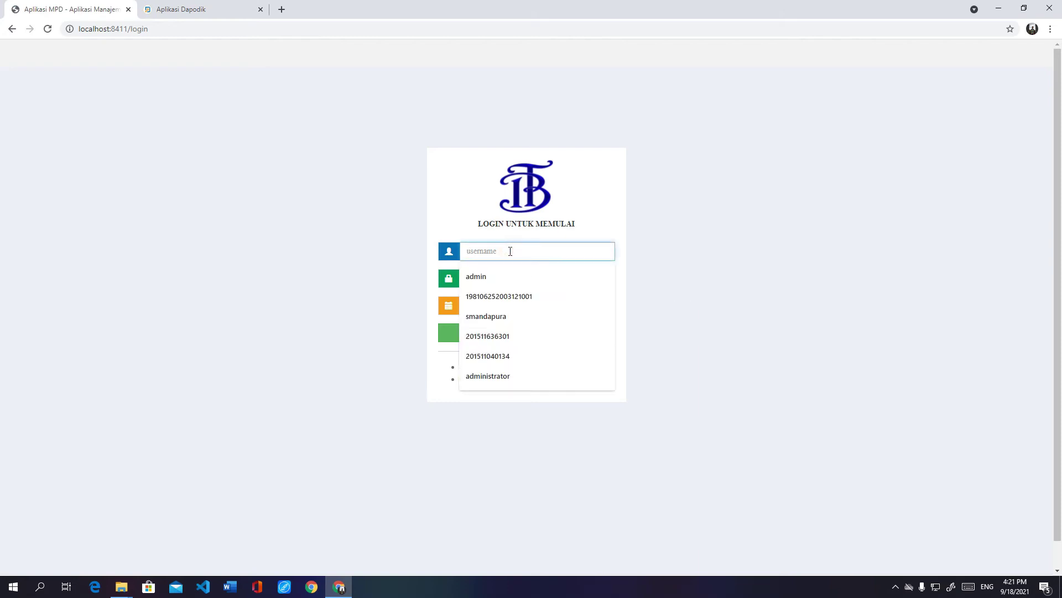
pyautogui.write('administrator')
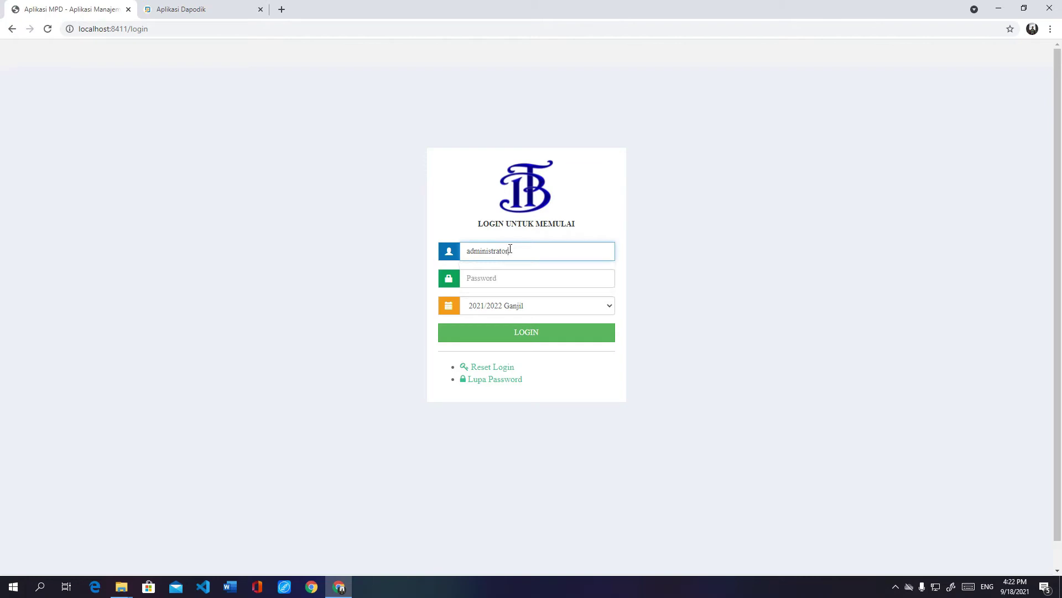
pyautogui.press('Tab')
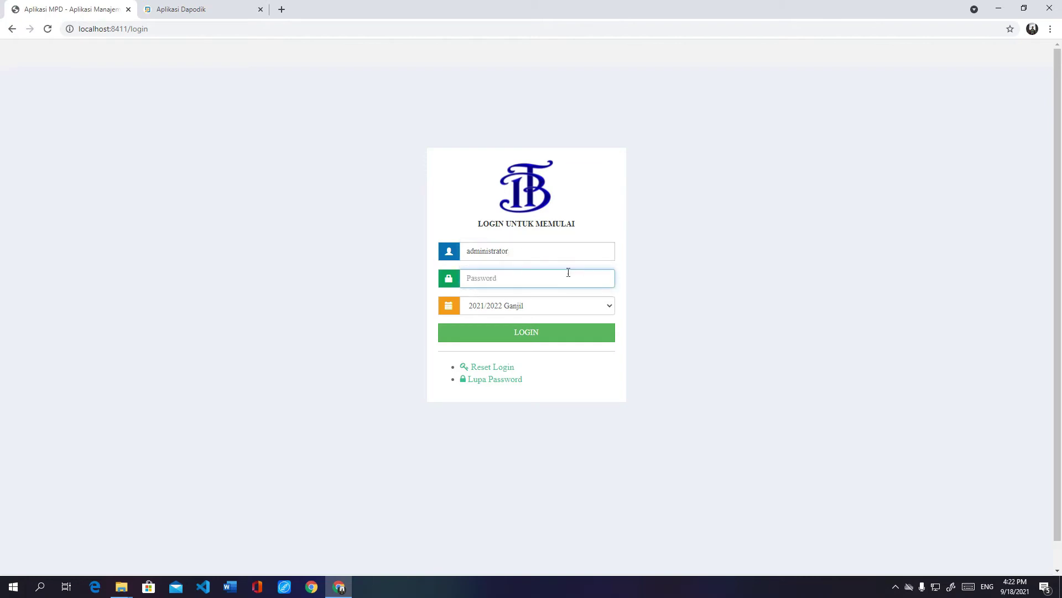
pyautogui.write('a')
# Step: Log in for school year 2021/2022 Ganjil and let the browser save the login
pyautogui.click(530, 309)
pyautogui.click(527, 317)
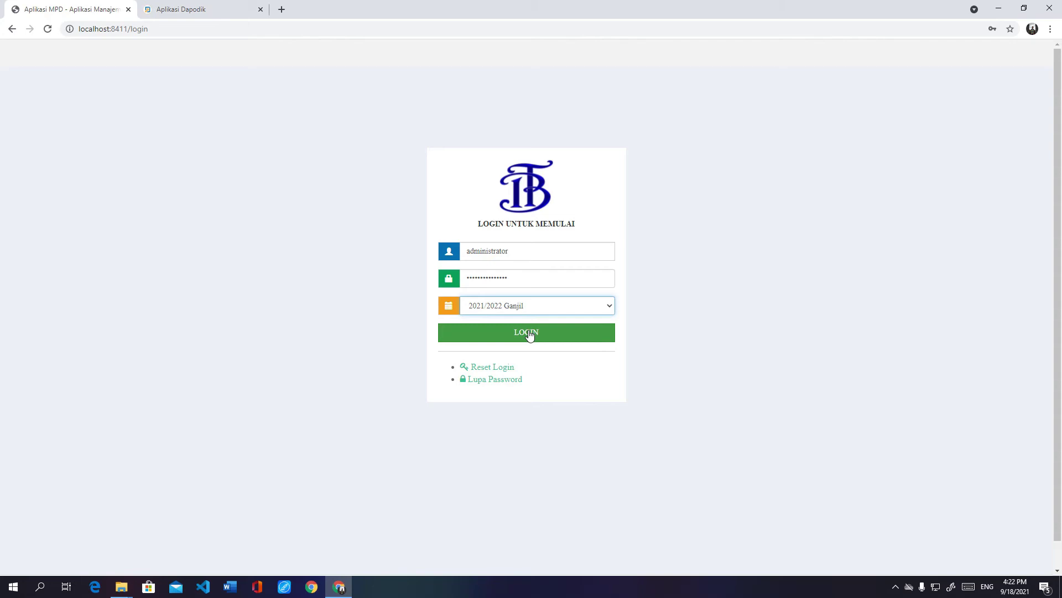
pyautogui.click(529, 334)
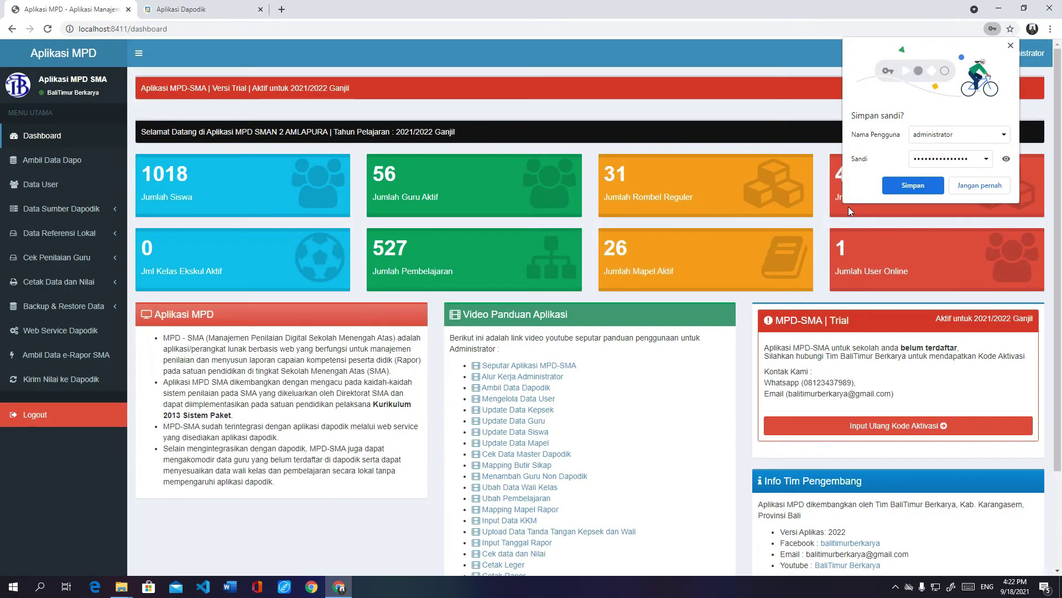
pyautogui.click(901, 179)
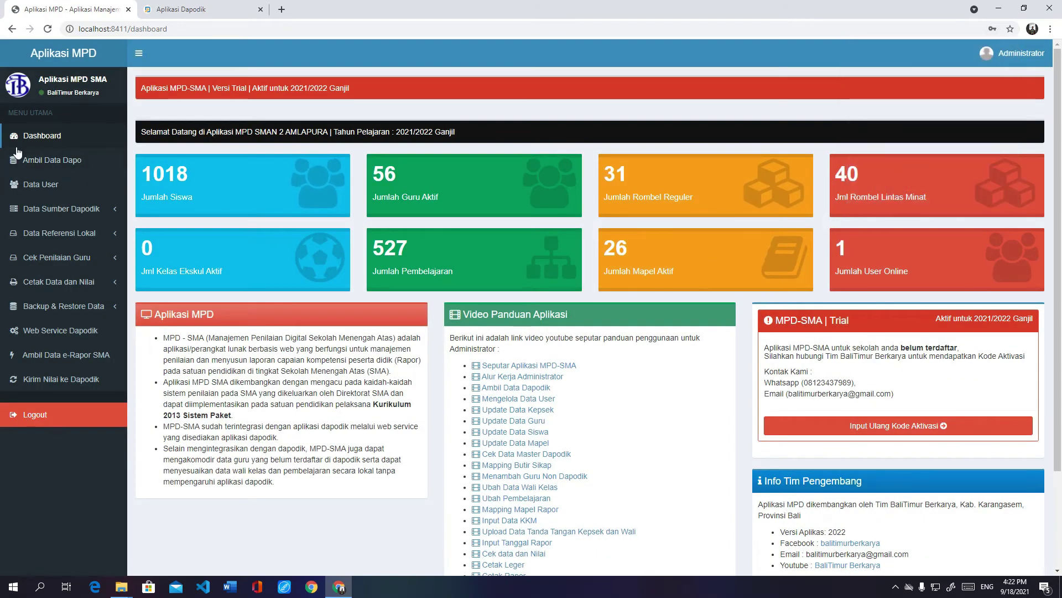
# Step: Browse the empty Administrator, Guru and Siswa user lists in Data User, then start the Tambah User form
pyautogui.click(71, 160)
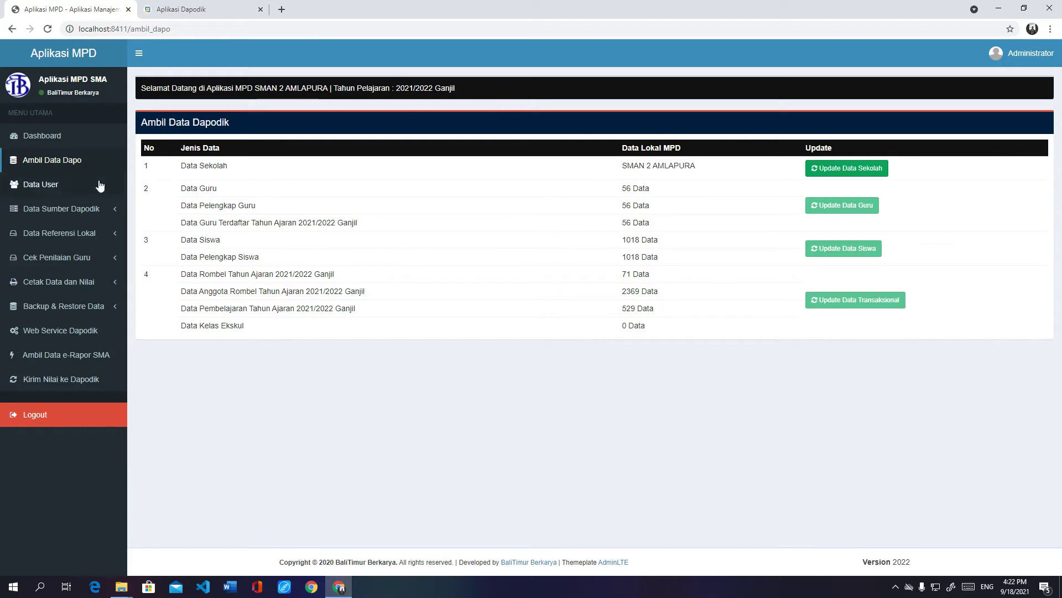
pyautogui.click(62, 189)
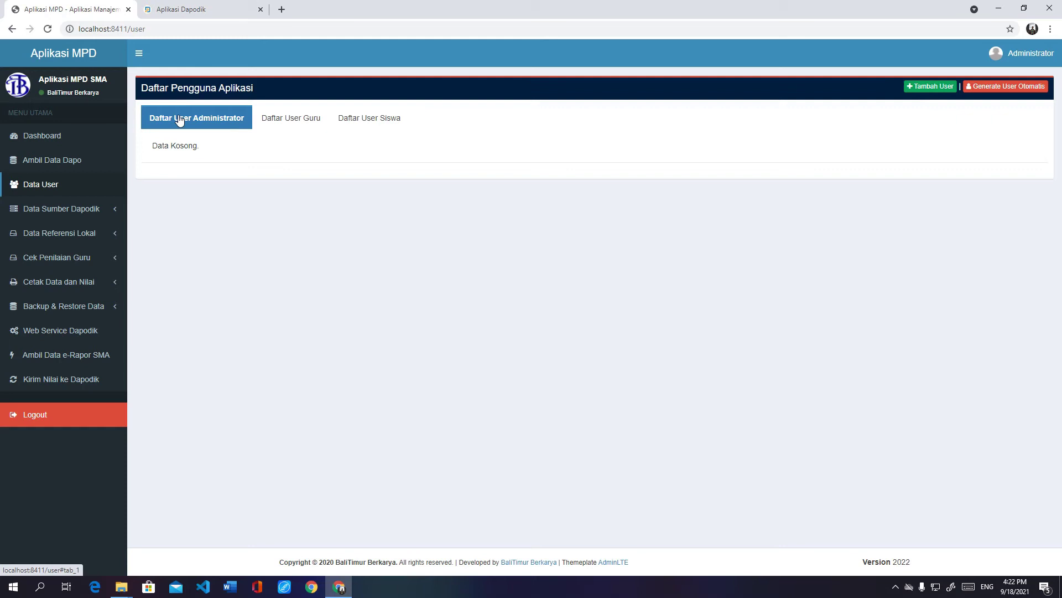
pyautogui.click(281, 122)
pyautogui.click(355, 120)
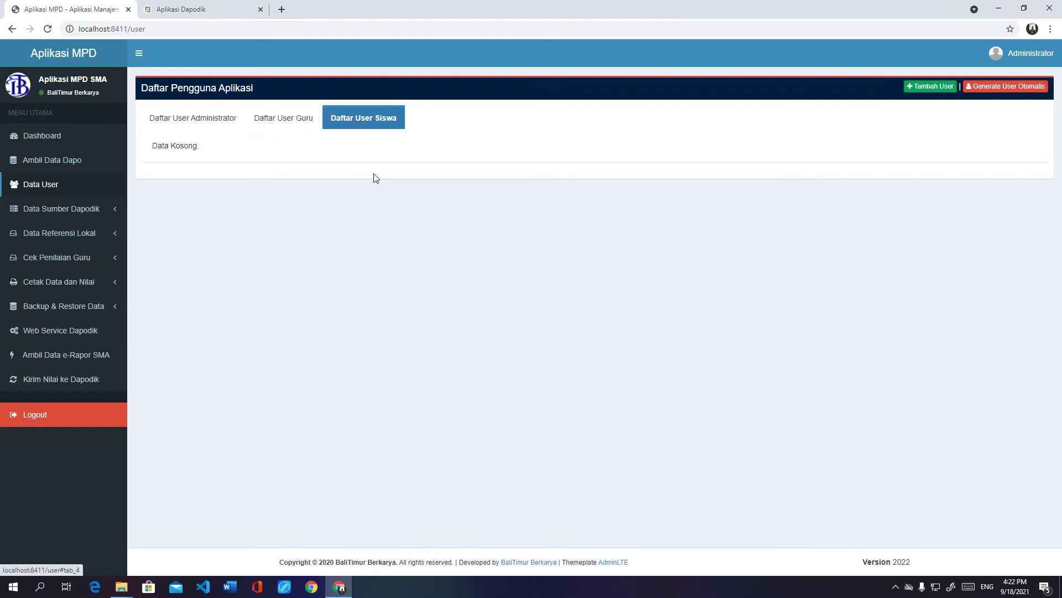
pyautogui.click(214, 120)
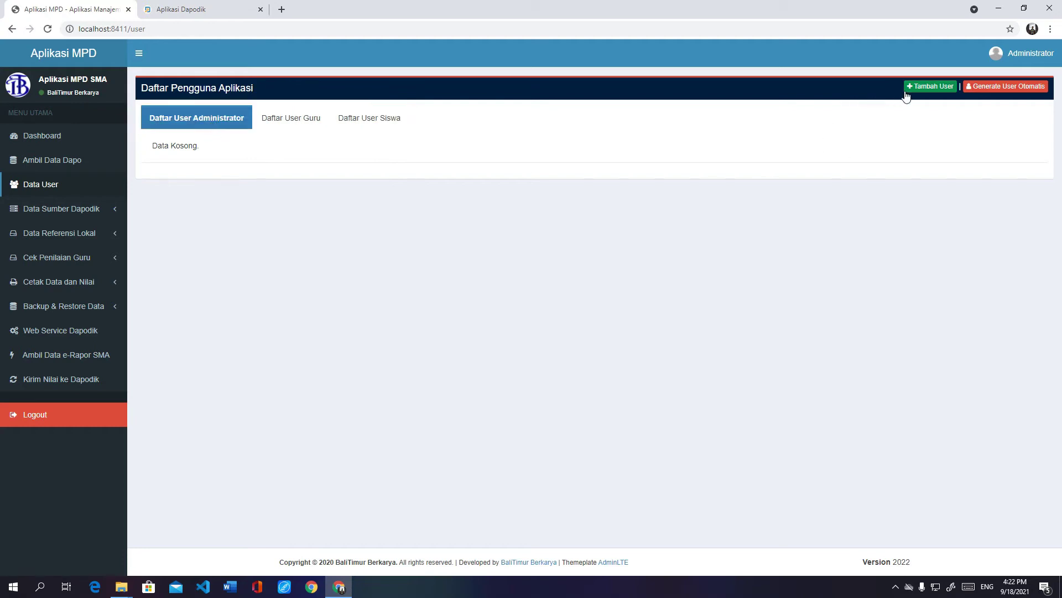
pyautogui.click(313, 122)
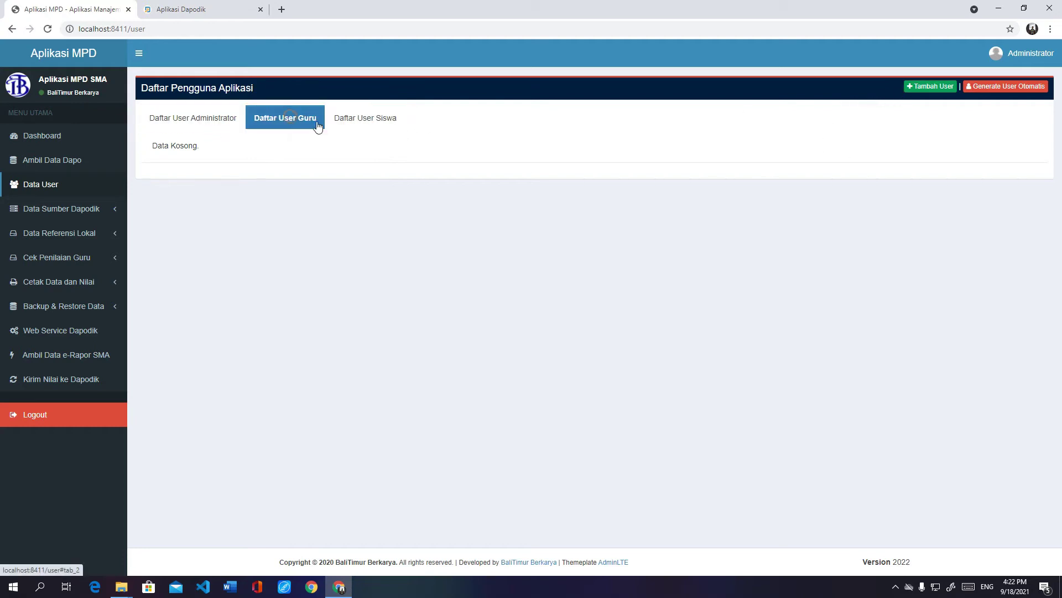
pyautogui.click(358, 120)
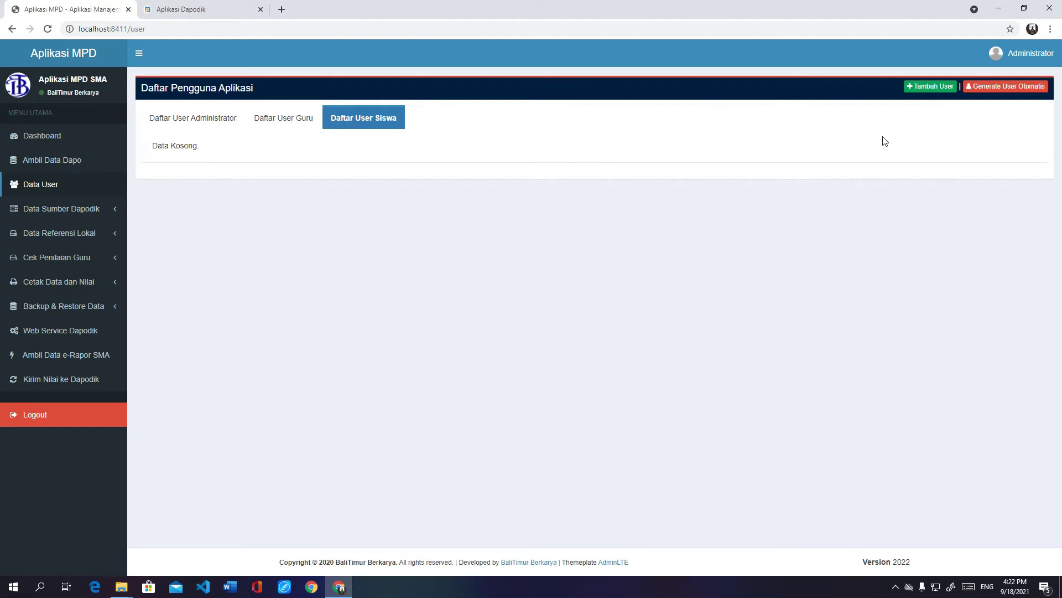
pyautogui.click(221, 122)
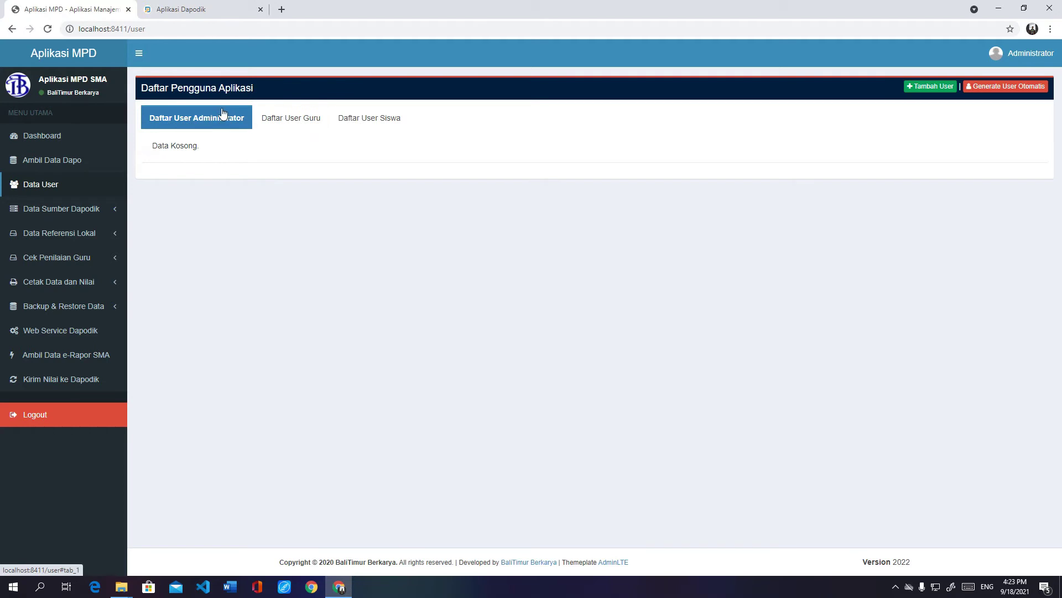
pyautogui.click(923, 91)
pyautogui.click(567, 111)
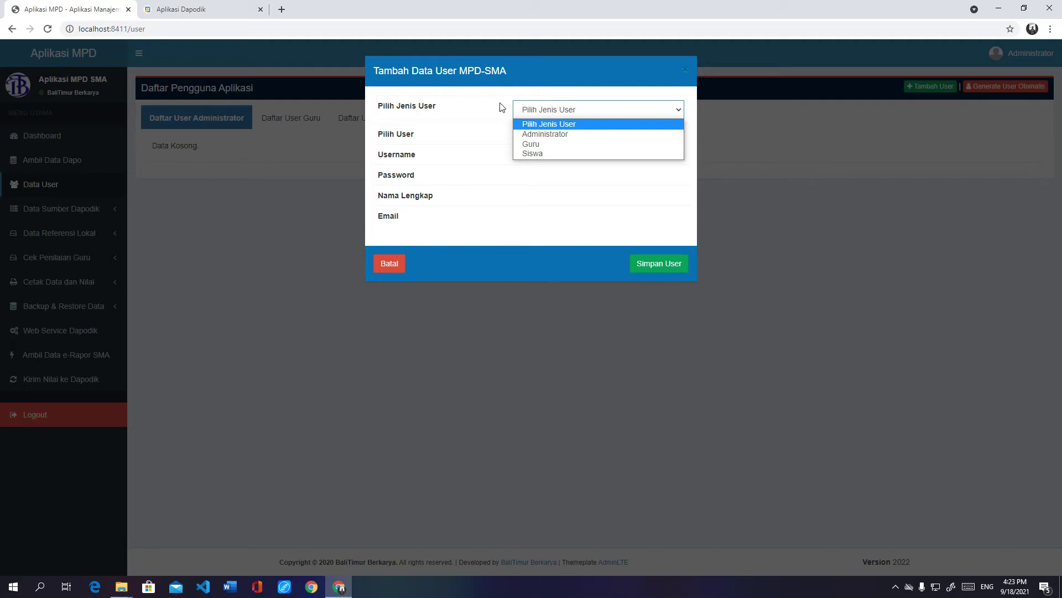
# Step: Try Guru as the user type, picking a teacher to prefill username and name
pyautogui.click(569, 144)
pyautogui.click(576, 141)
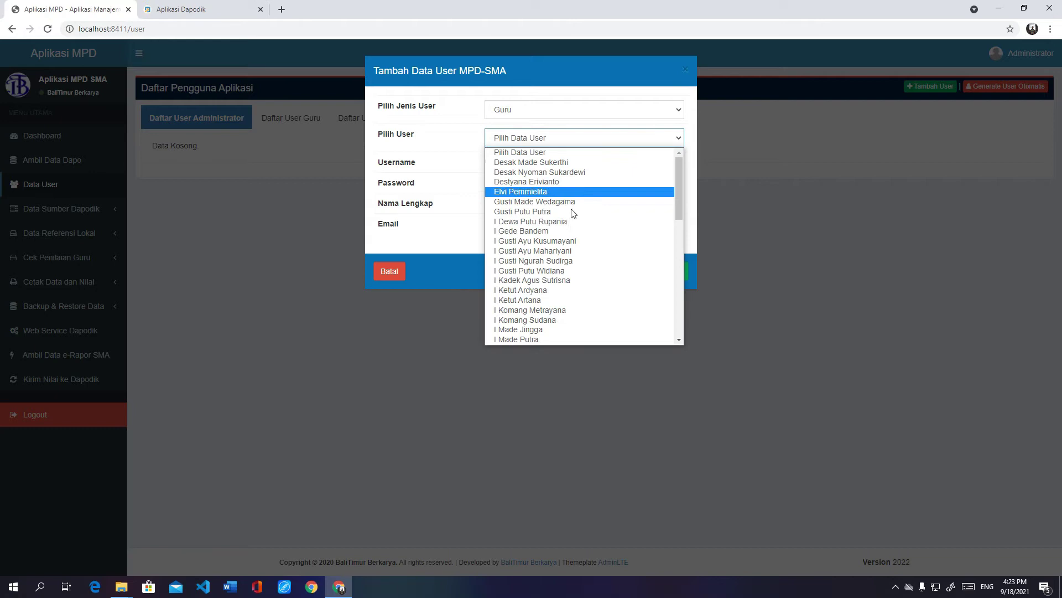
pyautogui.click(569, 270)
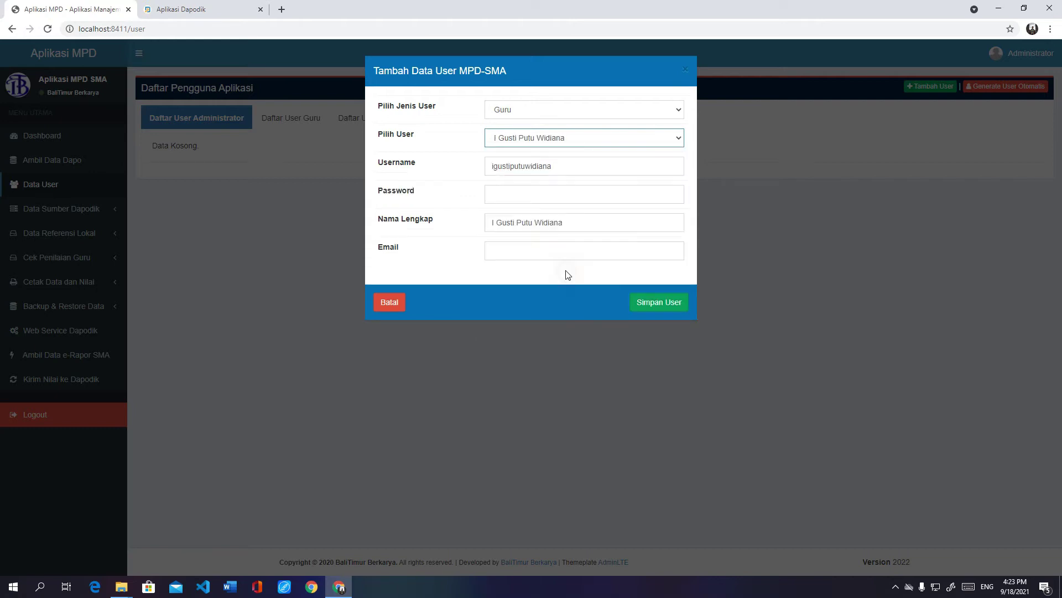
# Step: Switch the user type to Siswa and pick a student from class X MIPA 5
pyautogui.click(573, 110)
pyautogui.click(566, 151)
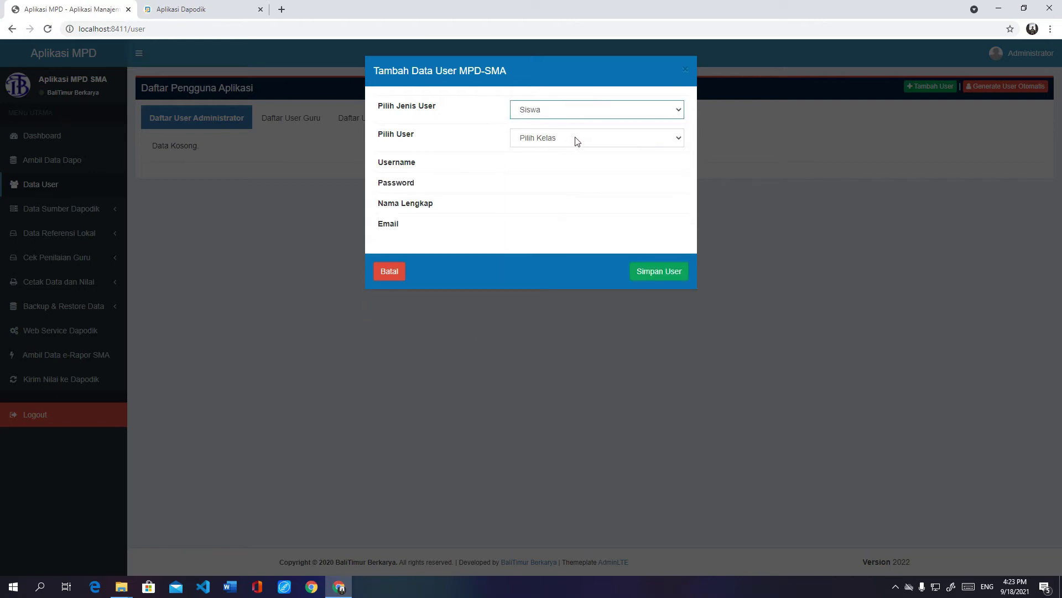
pyautogui.click(576, 139)
pyautogui.click(572, 173)
pyautogui.click(554, 156)
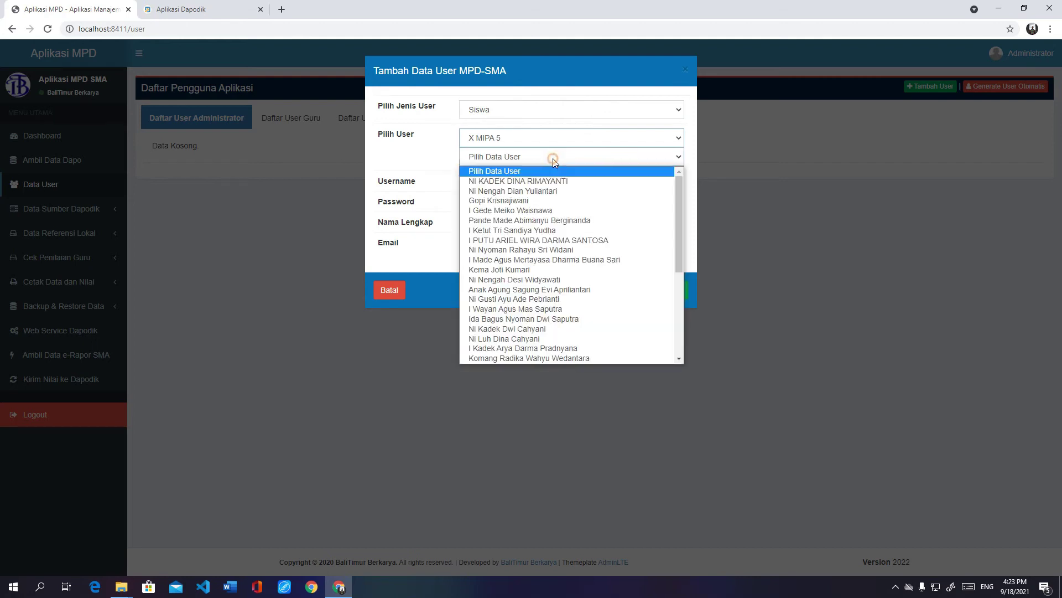
pyautogui.click(539, 212)
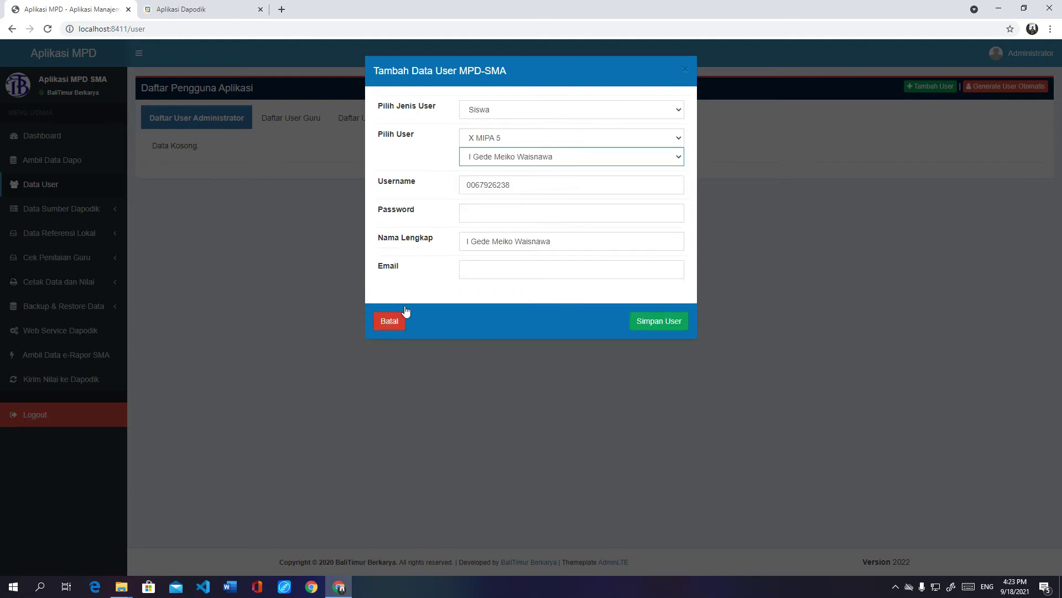
# Step: Switch the user type to Administrator, then cancel the form without saving
pyautogui.click(515, 109)
pyautogui.click(516, 131)
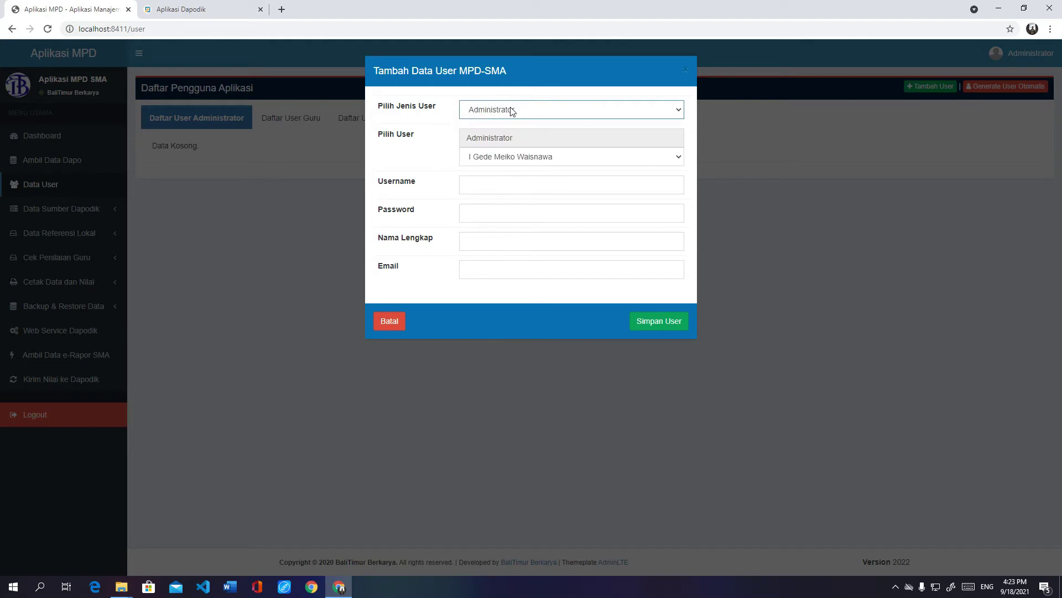
pyautogui.click(401, 324)
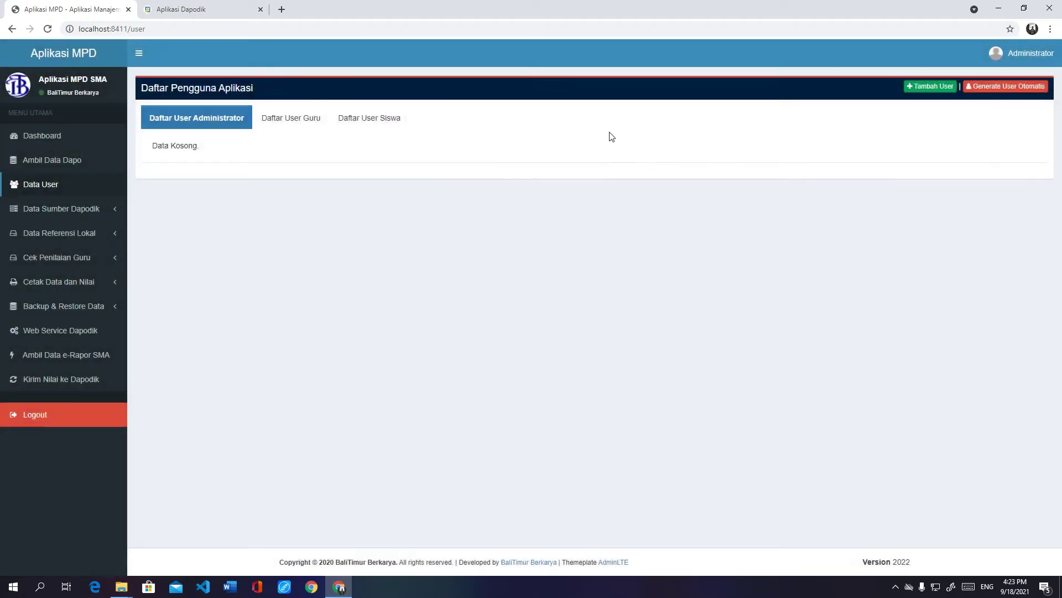
# Step: Generate 1074 user accounts automatically and browse the resulting teacher and student user lists
pyautogui.click(985, 89)
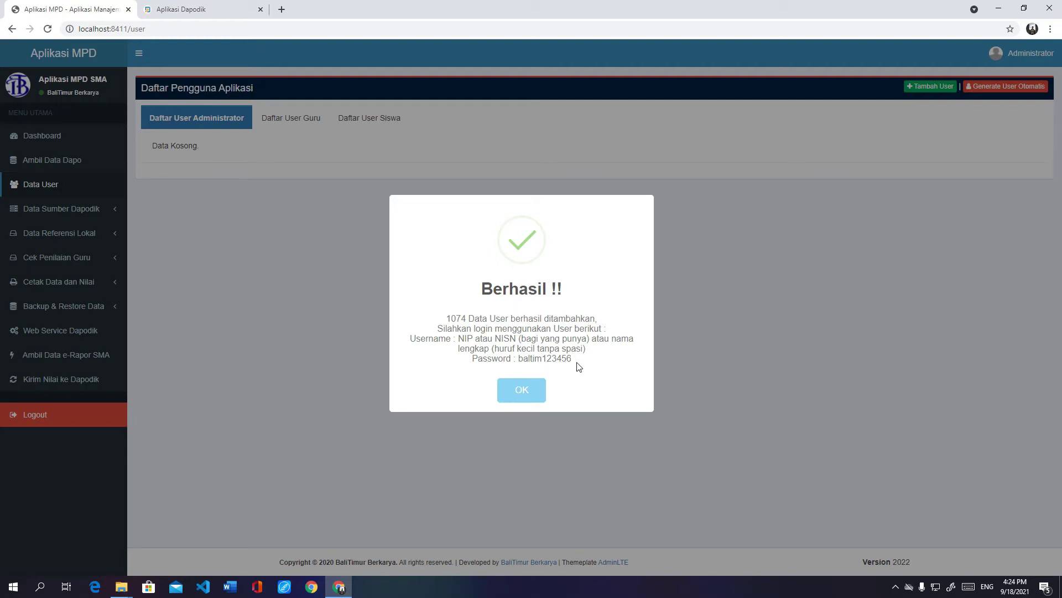
pyautogui.click(521, 388)
pyautogui.click(303, 131)
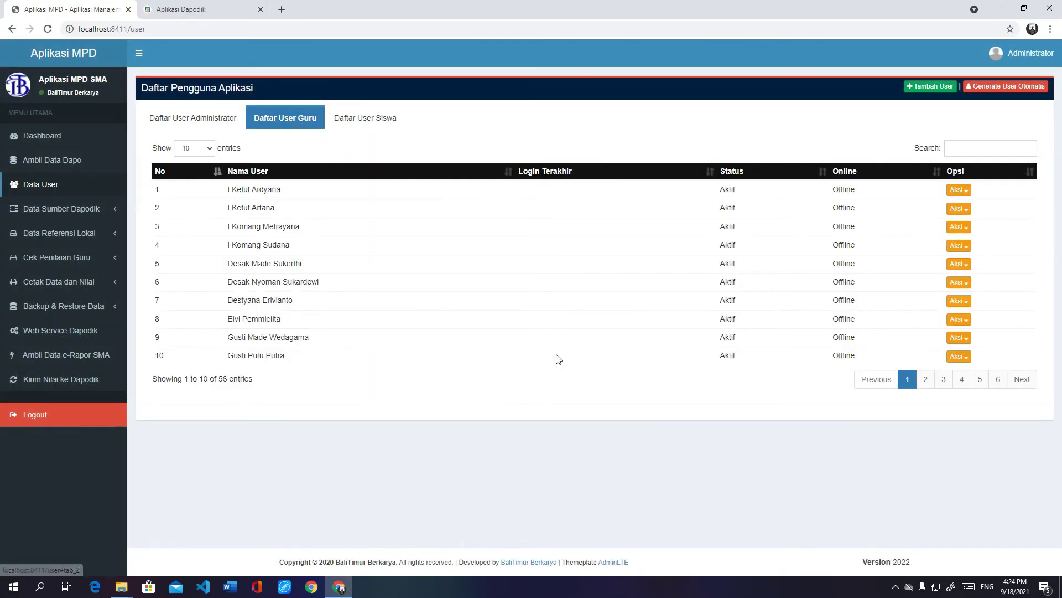
pyautogui.click(388, 122)
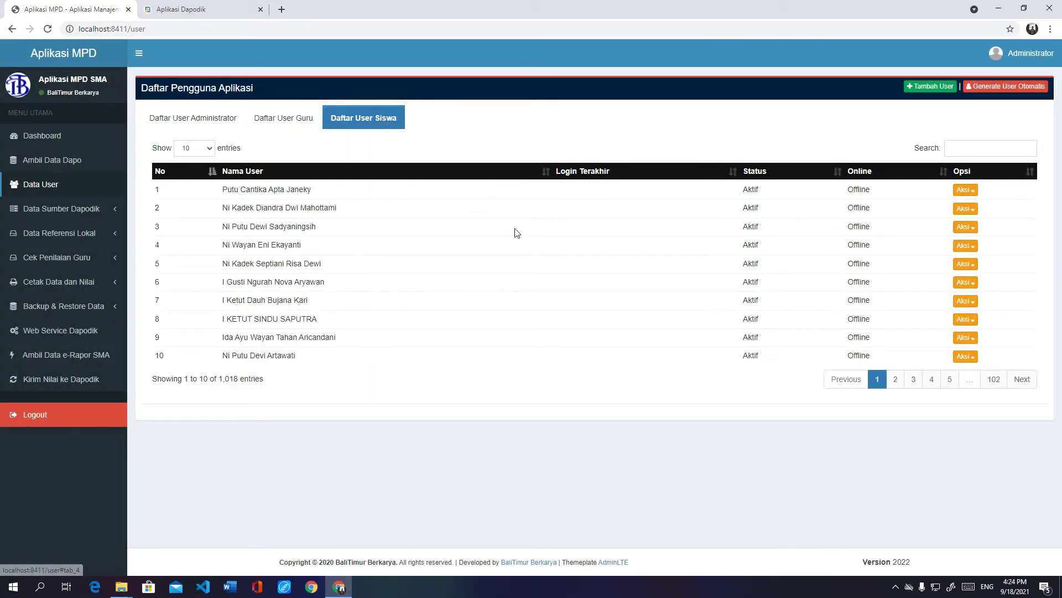
pyautogui.click(294, 122)
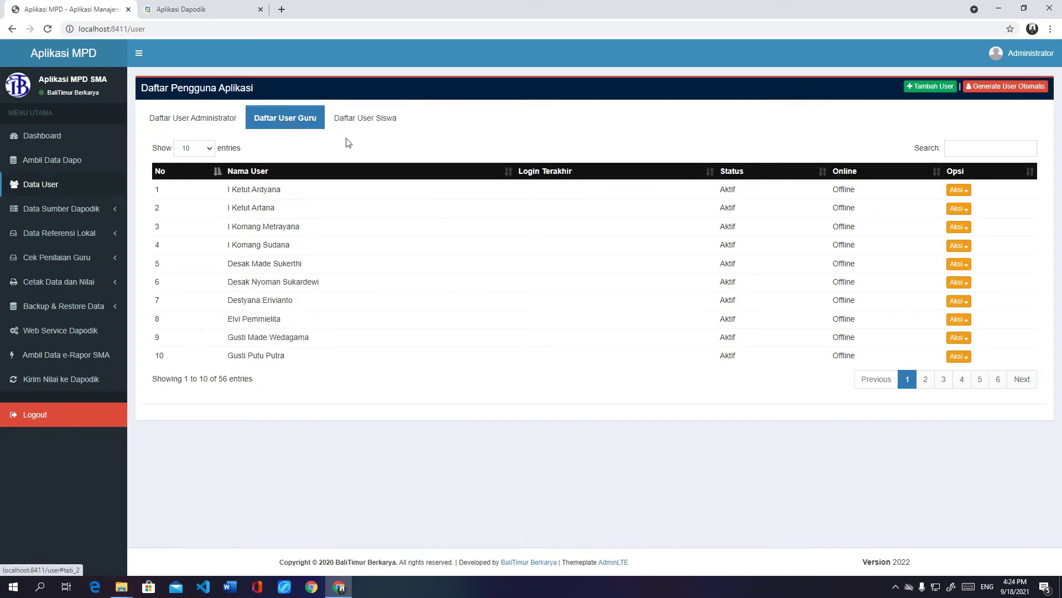
# Step: Inspect the first teacher account's Aksi menu twice without choosing any action
pyautogui.click(963, 192)
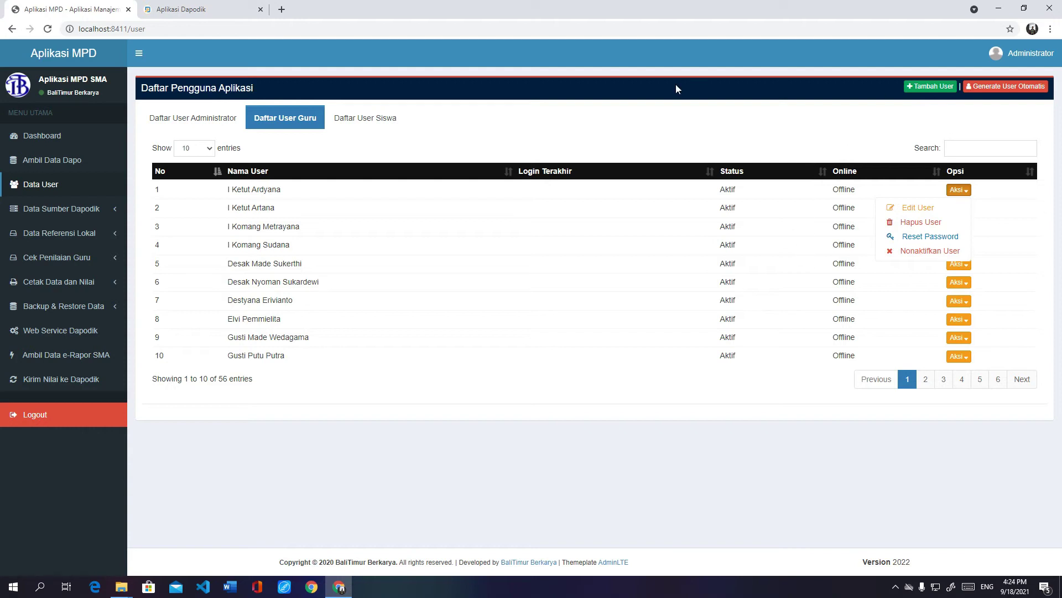
pyautogui.click(641, 143)
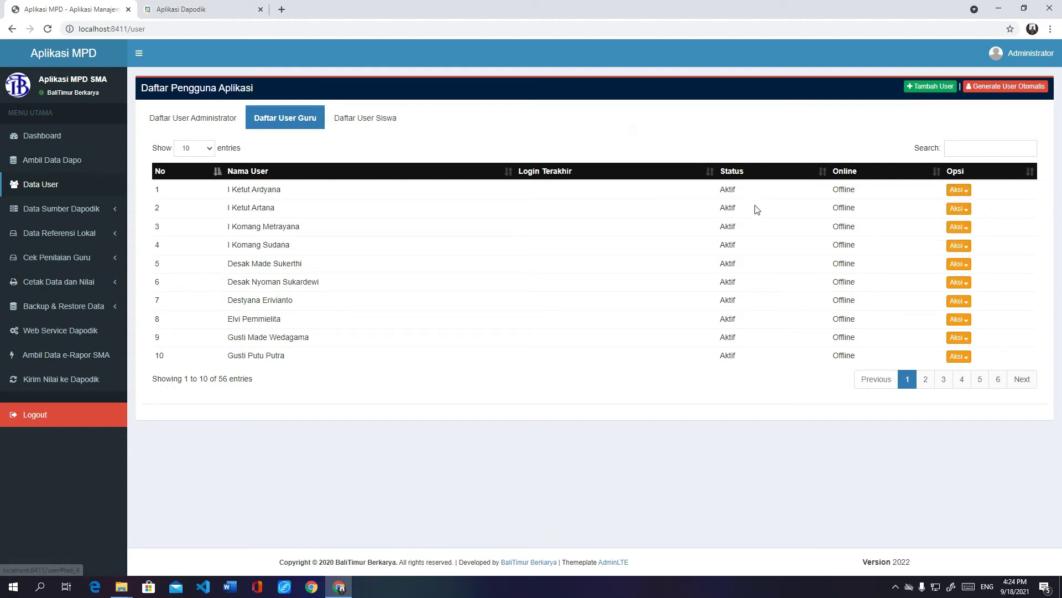
pyautogui.click(959, 191)
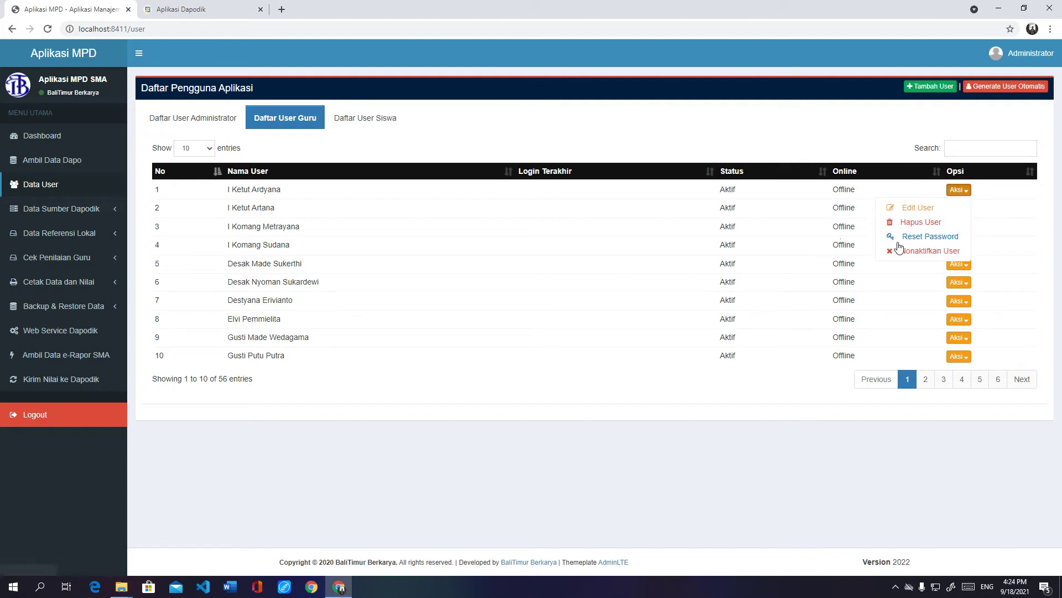
pyautogui.click(646, 124)
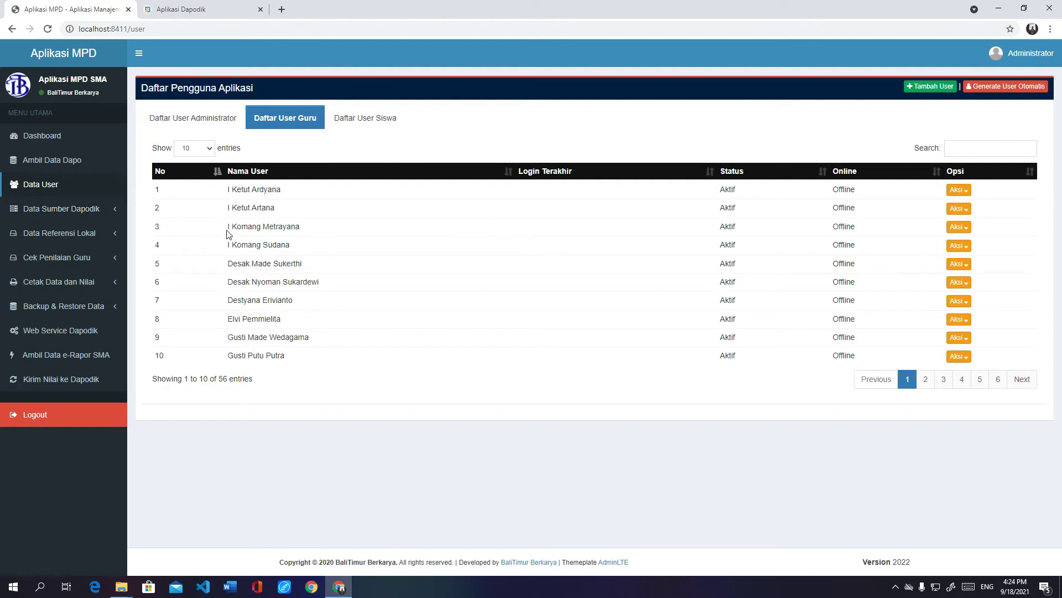
pyautogui.click(65, 210)
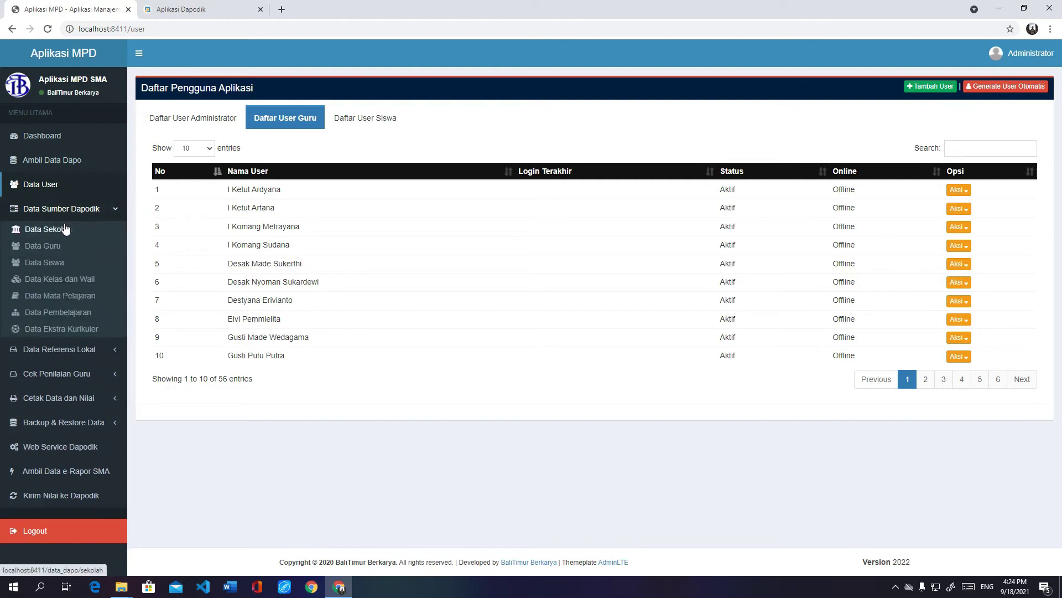
# Step: Add the S.Pd M.Pd titles to the principal's name in Data Sekolah and save it
pyautogui.click(51, 229)
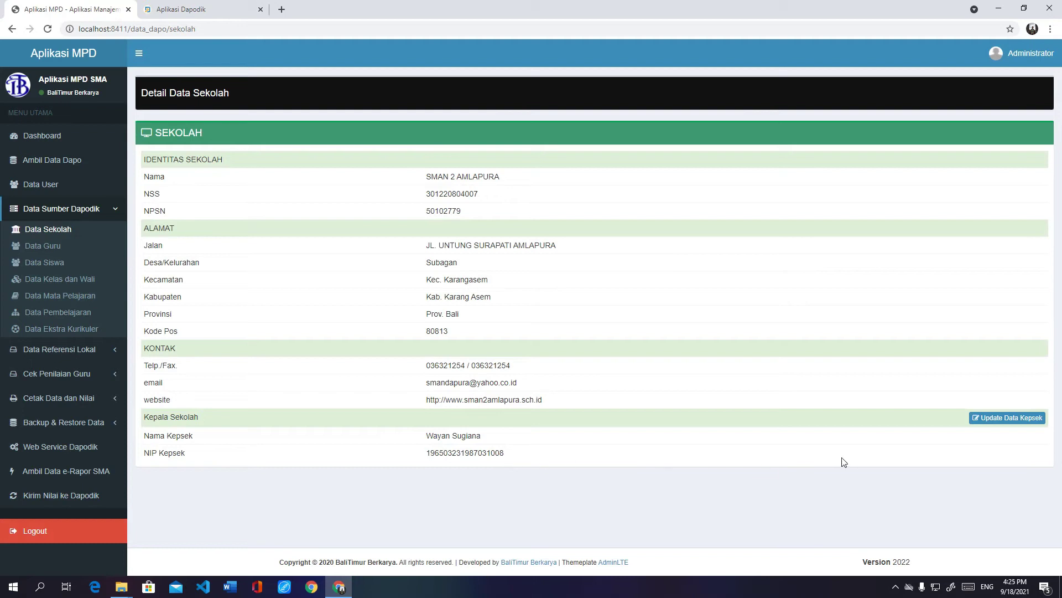
pyautogui.click(1007, 418)
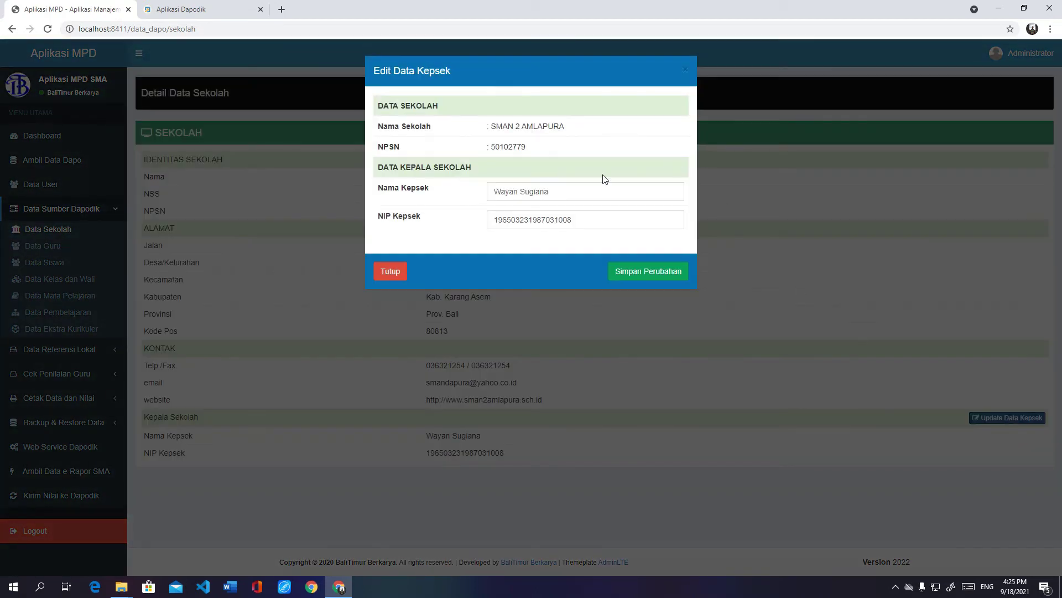
pyautogui.click(565, 189)
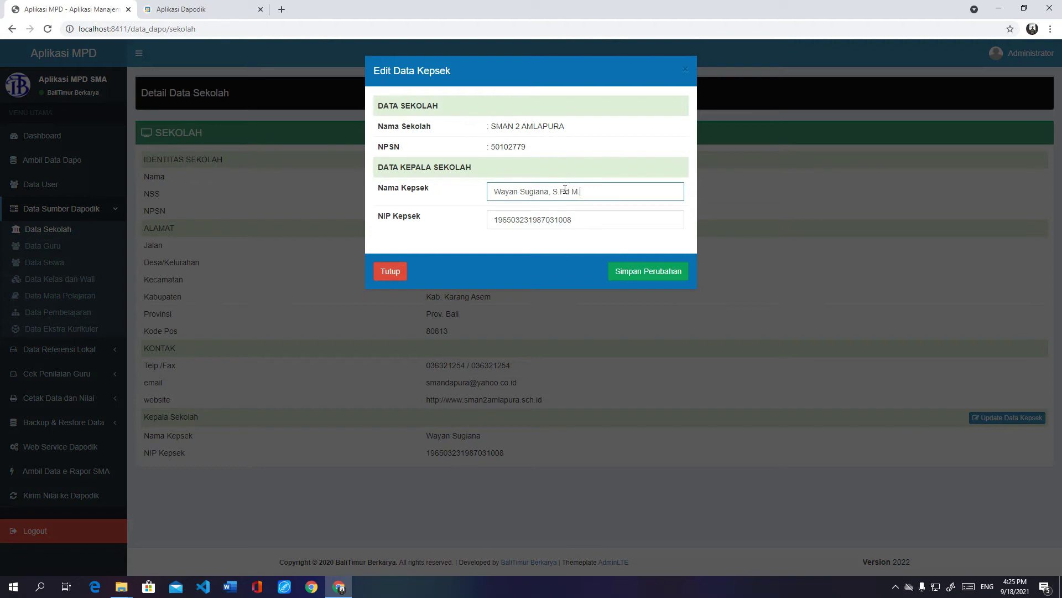
pyautogui.click(649, 273)
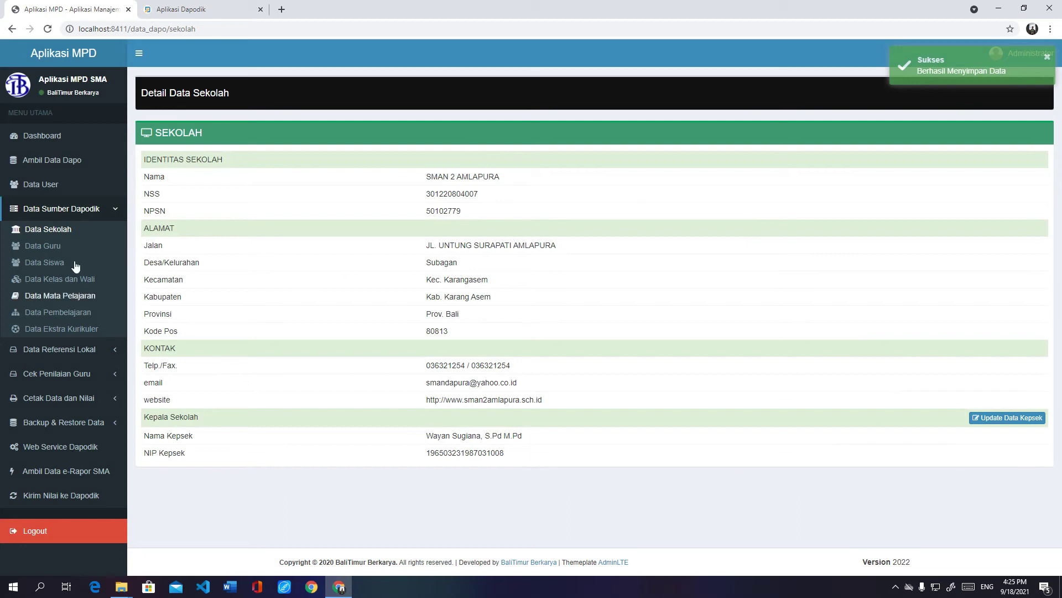
pyautogui.click(44, 248)
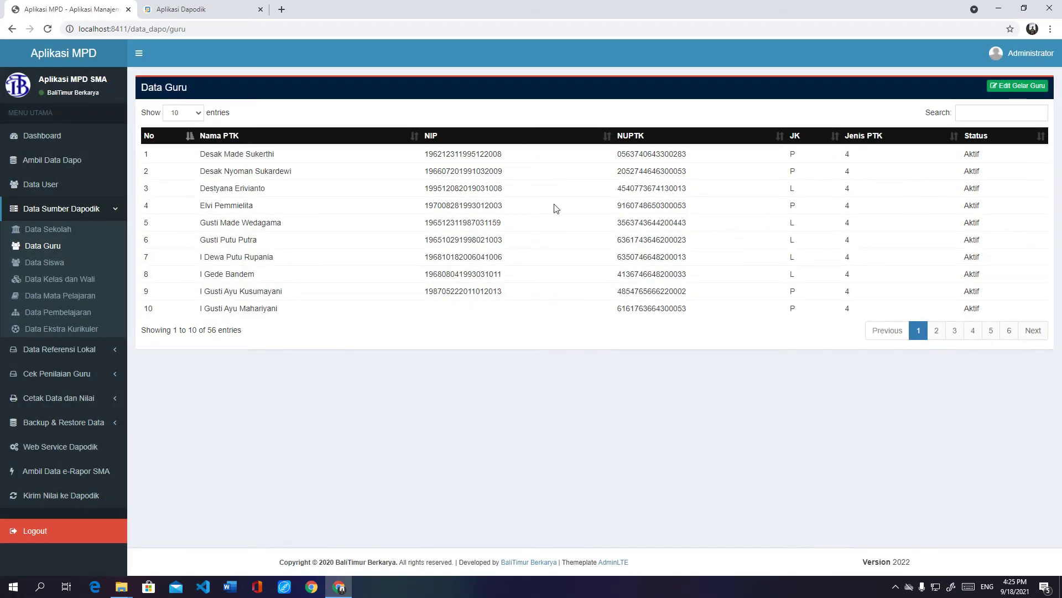
# Step: Review the Edit Gelar Guru form for all 56 teachers without saving any titles
pyautogui.click(1002, 88)
pyautogui.click(569, 138)
pyautogui.click(761, 140)
pyautogui.scroll(-15, 527, 304)
pyautogui.scroll(6, 527, 304)
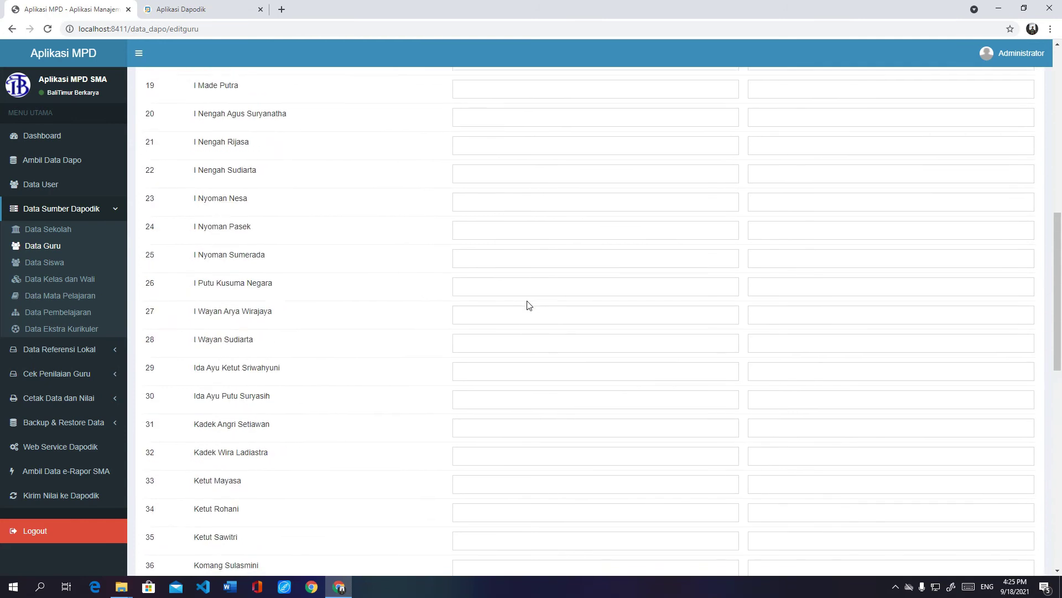
pyautogui.scroll(-12, 528, 305)
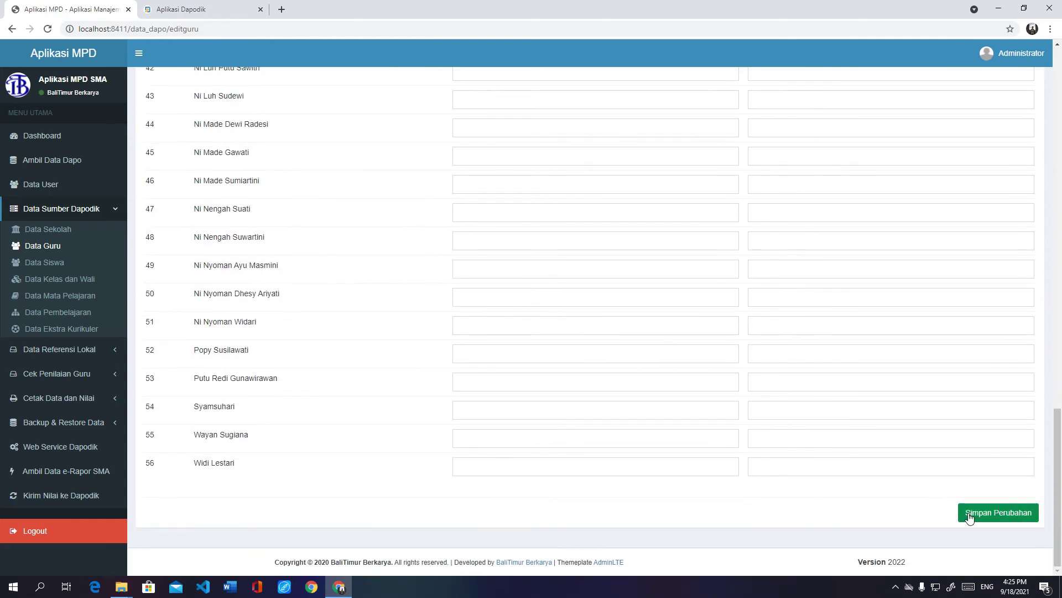
pyautogui.click(60, 263)
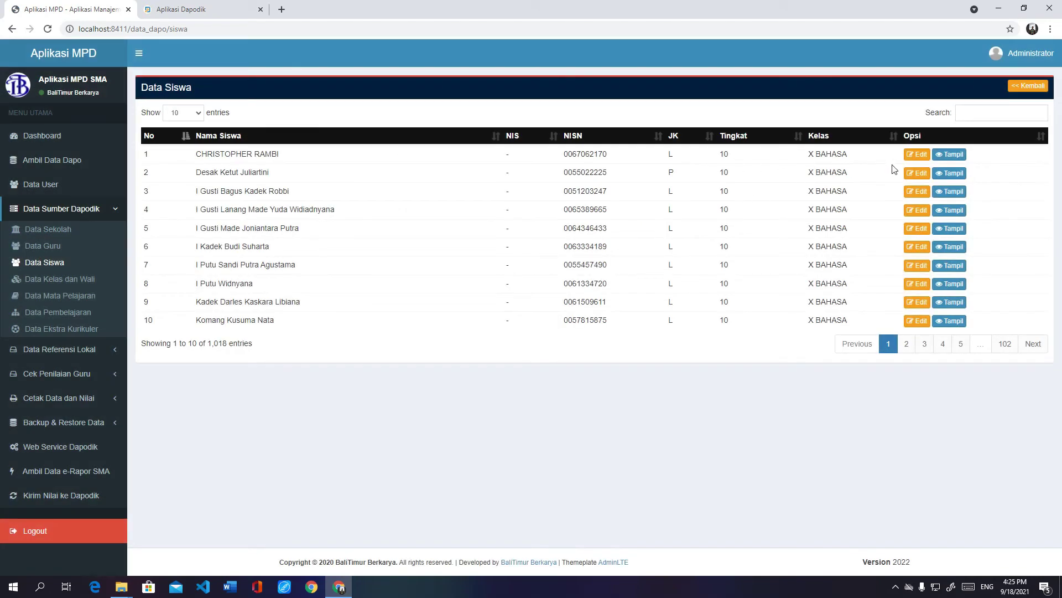
# Step: Open the first student's supplementary data, check the family status, and close without saving
pyautogui.click(917, 156)
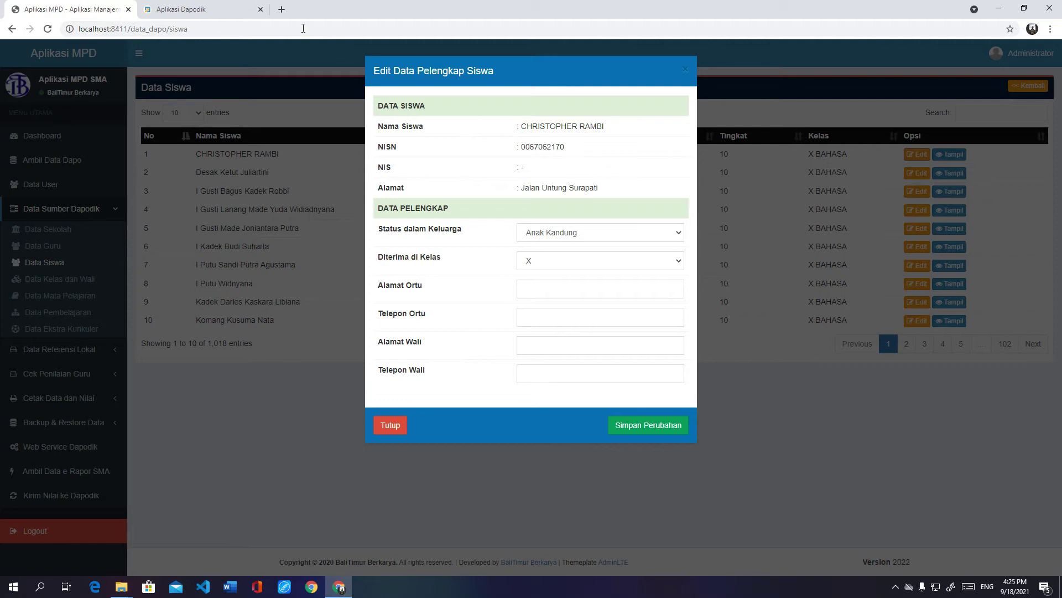
pyautogui.click(653, 235)
pyautogui.click(651, 232)
pyautogui.click(389, 425)
# Step: View the fifth student's full details, then close them
pyautogui.click(949, 228)
pyautogui.scroll(-2, 585, 326)
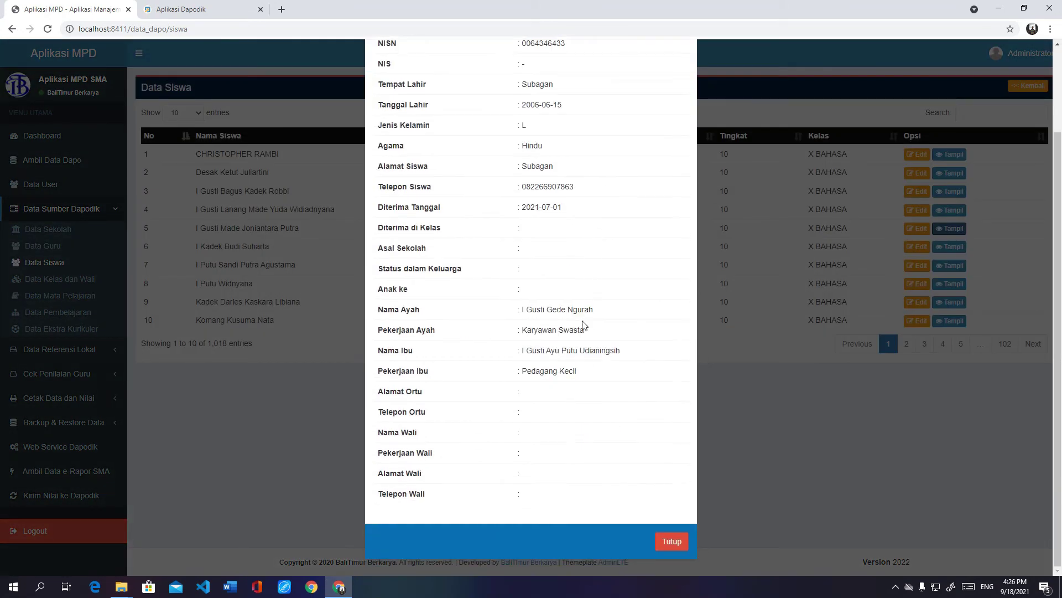
pyautogui.scroll(2, 576, 415)
pyautogui.click(682, 71)
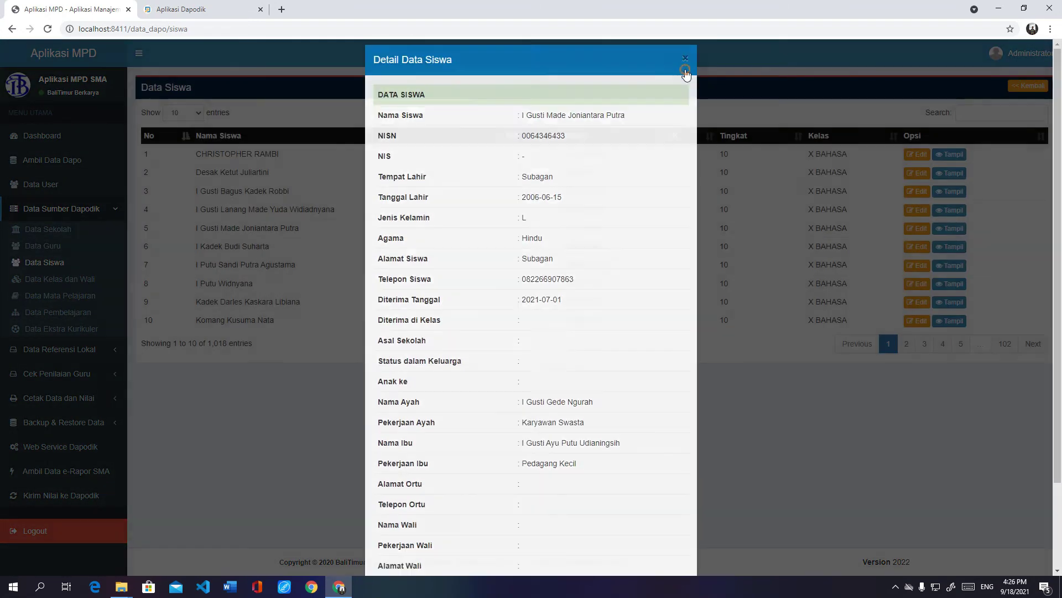
pyautogui.click(61, 279)
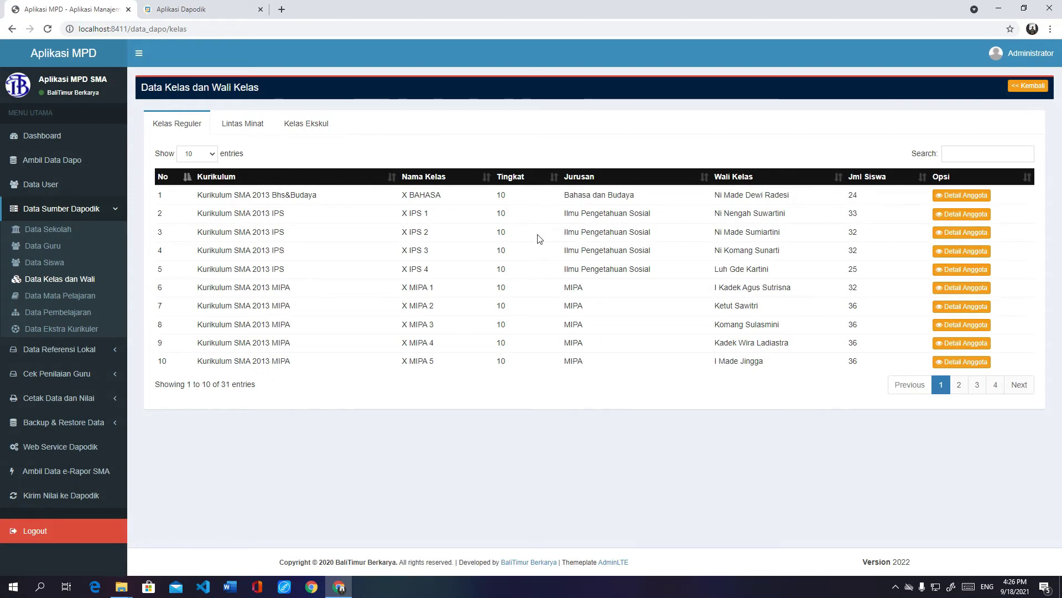
# Step: Page to the grade 12 regular classes on page 3, check Lintas Minat and Ekskul, return to Reguler
pyautogui.click(957, 385)
pyautogui.click(978, 384)
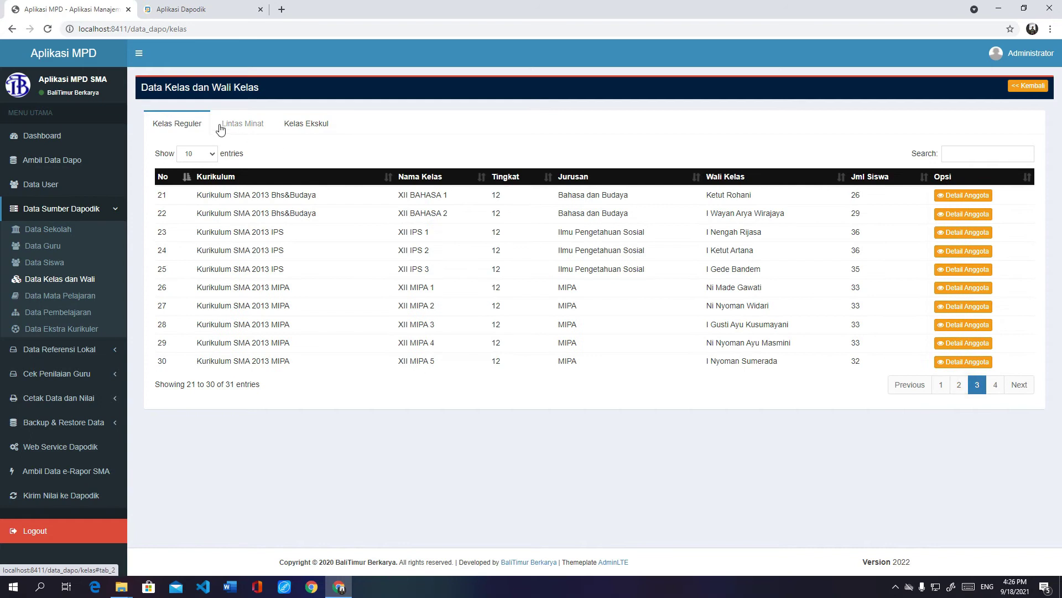
pyautogui.click(241, 127)
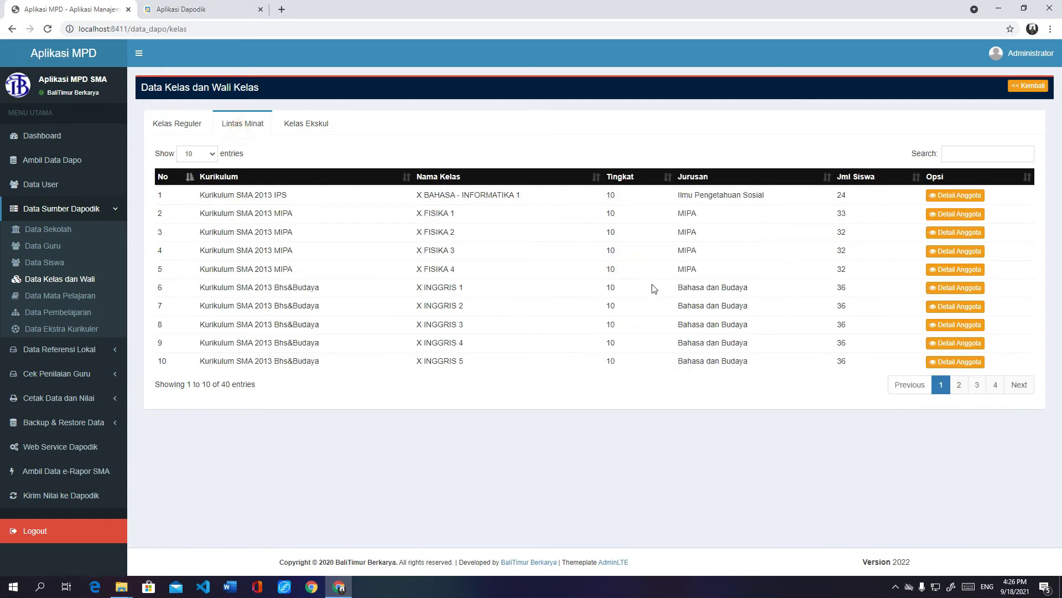
pyautogui.click(294, 124)
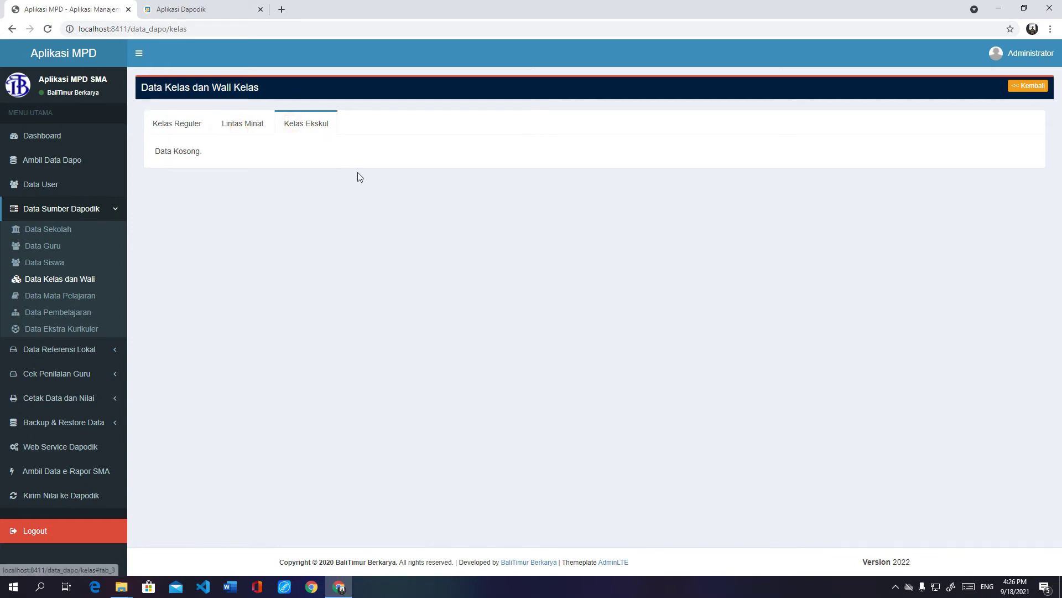
pyautogui.click(250, 124)
pyautogui.click(311, 123)
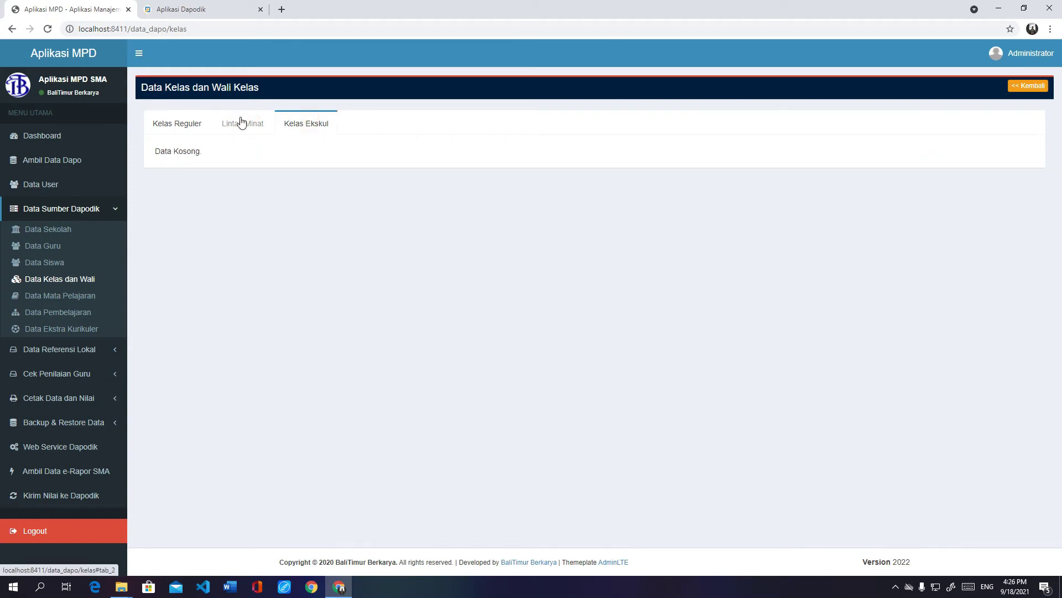
pyautogui.click(190, 124)
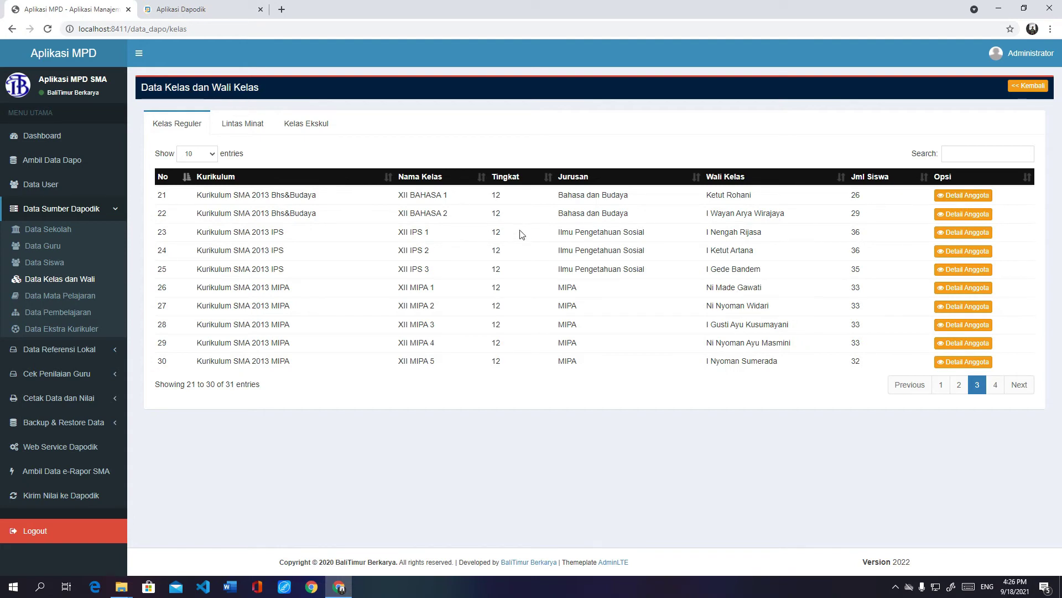
# Step: List the 26 members of class XII BAHASA 1 and cancel removing the sixth student
pyautogui.click(963, 200)
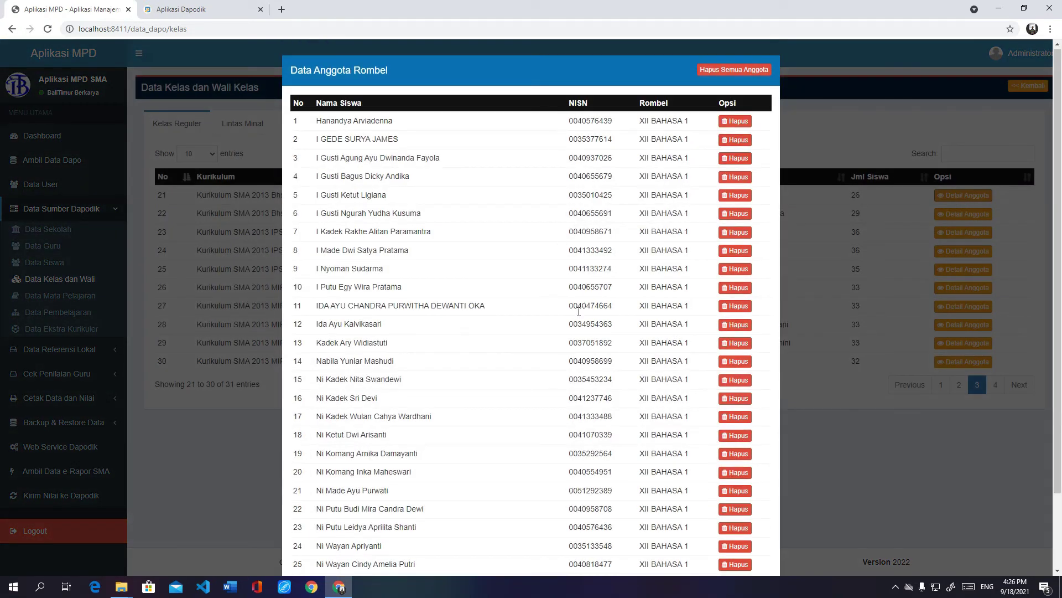
pyautogui.scroll(-2, 577, 321)
pyautogui.scroll(2, 552, 232)
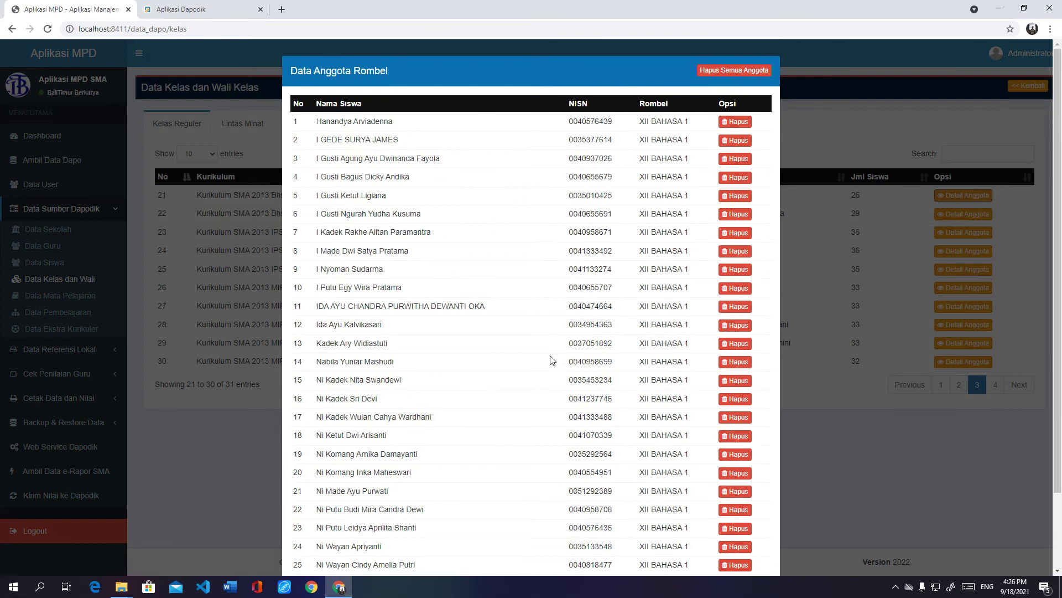
pyautogui.scroll(-2, 570, 366)
pyautogui.scroll(2, 586, 211)
pyautogui.click(733, 214)
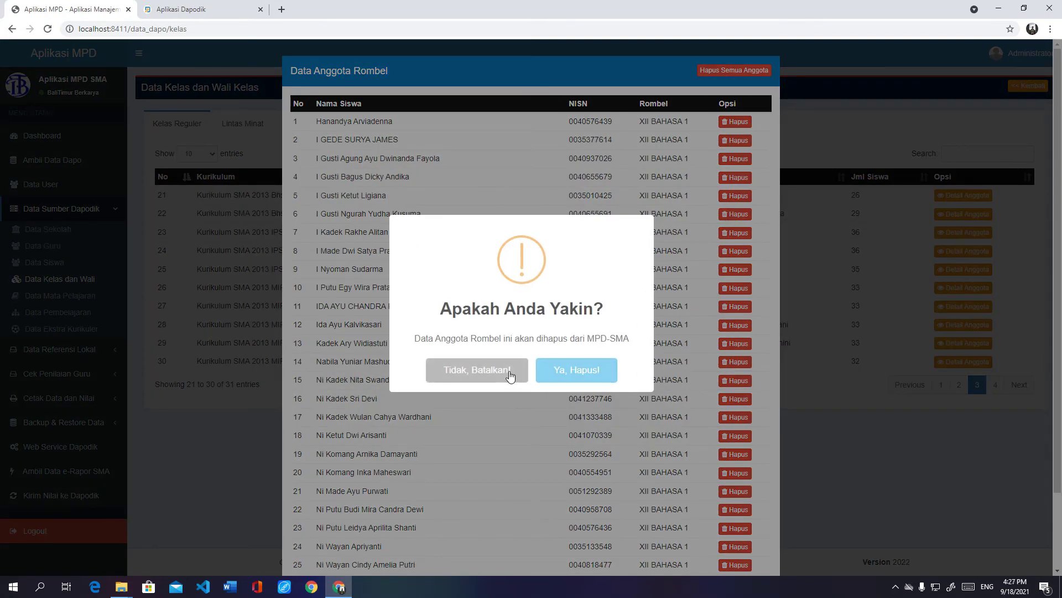
pyautogui.click(509, 374)
pyautogui.click(533, 369)
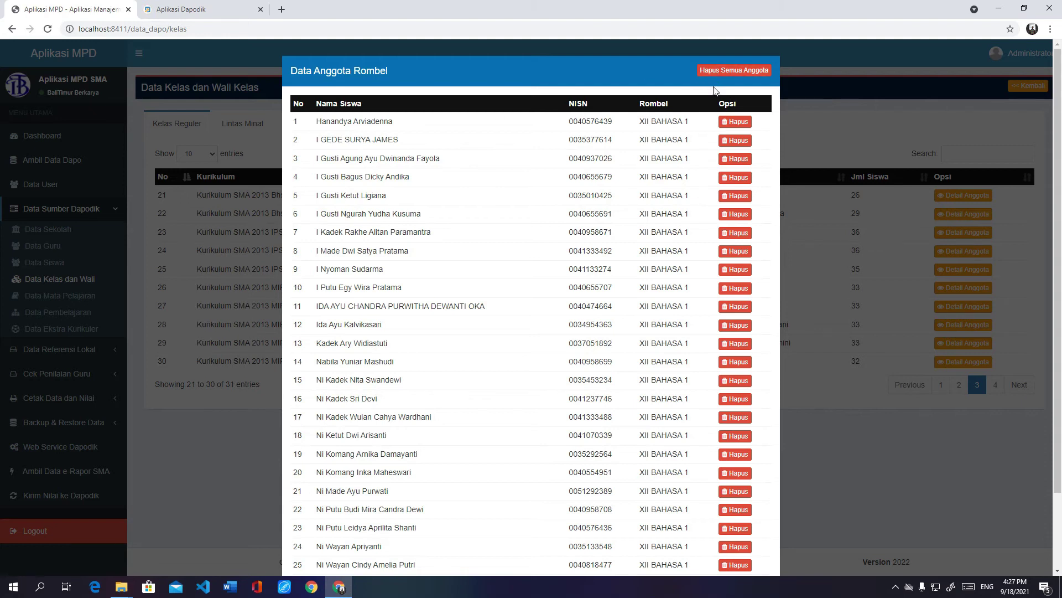
# Step: Cancel Hapus Semua Anggota, close the member list, and show the 51 subjects
pyautogui.click(723, 71)
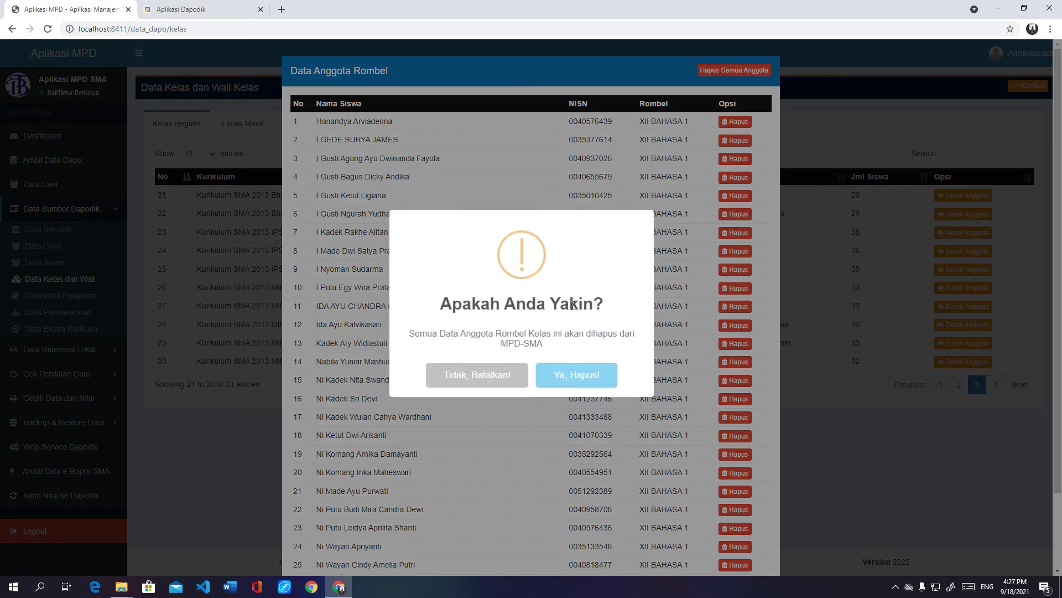
pyautogui.click(498, 375)
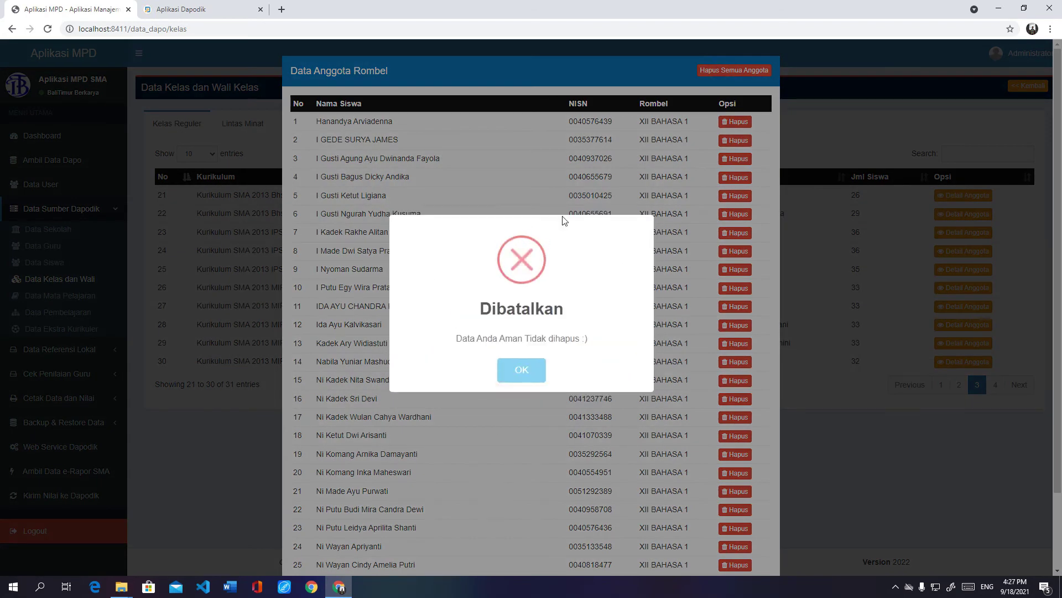
pyautogui.click(509, 376)
pyautogui.scroll(-2, 541, 327)
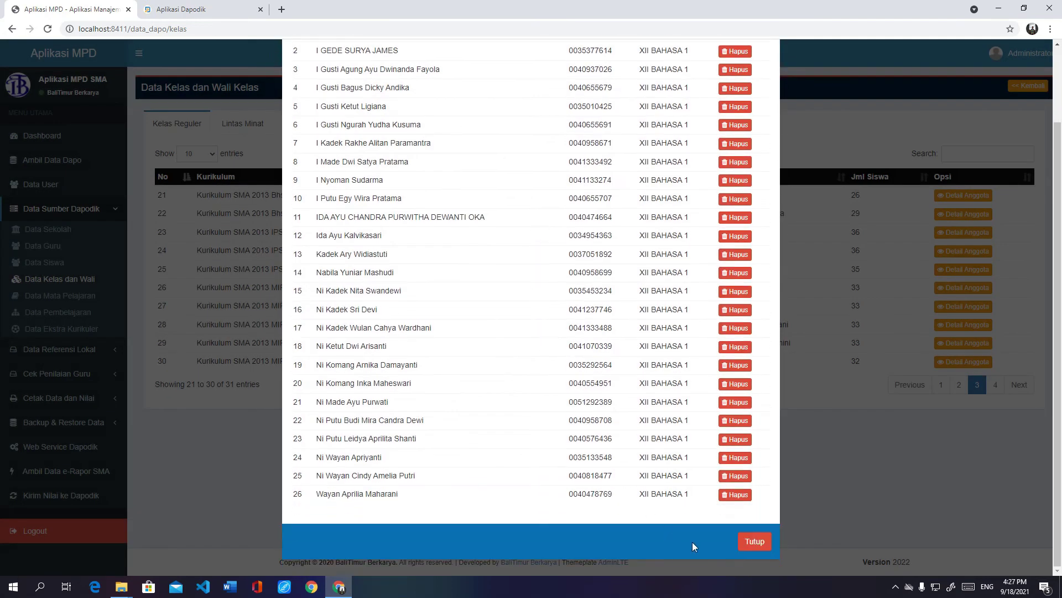
pyautogui.click(753, 543)
pyautogui.click(87, 297)
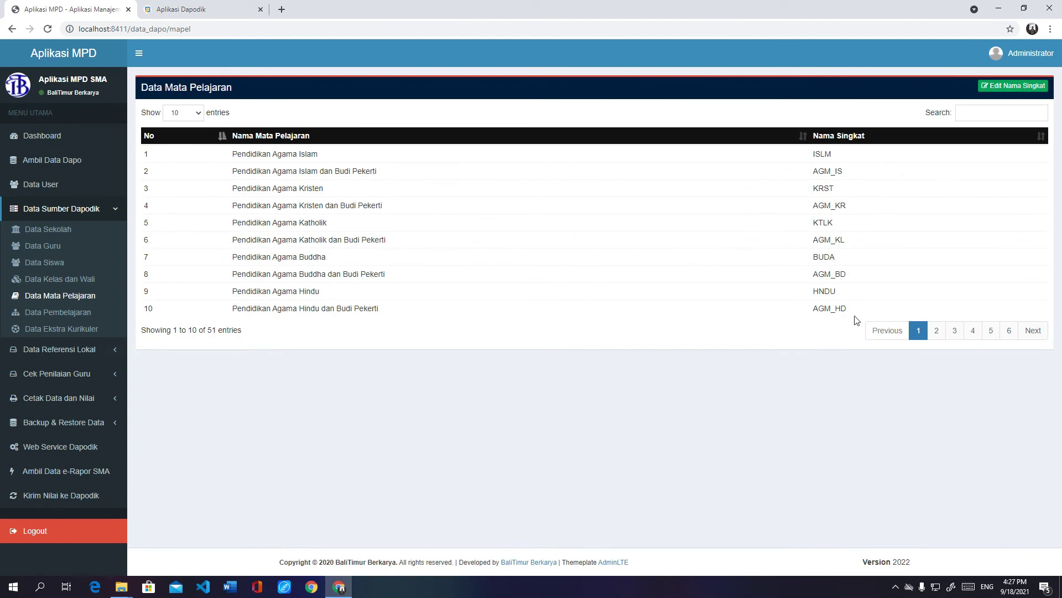
# Step: Page through every page of the subject table, then return to the first page
pyautogui.click(937, 331)
pyautogui.click(955, 331)
pyautogui.click(972, 331)
pyautogui.click(991, 331)
pyautogui.click(1010, 331)
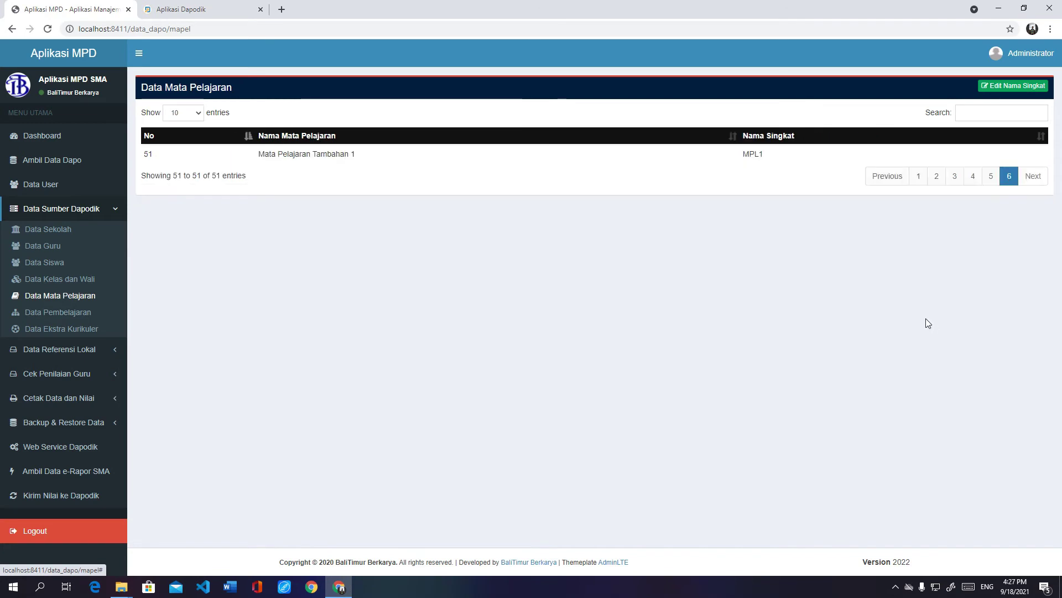
pyautogui.click(936, 178)
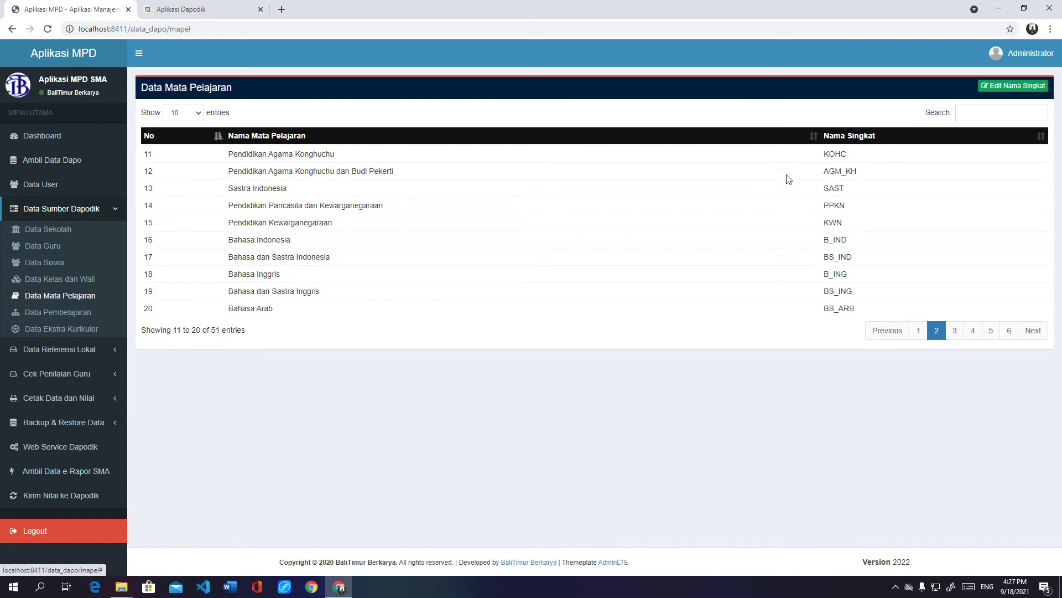
pyautogui.click(920, 330)
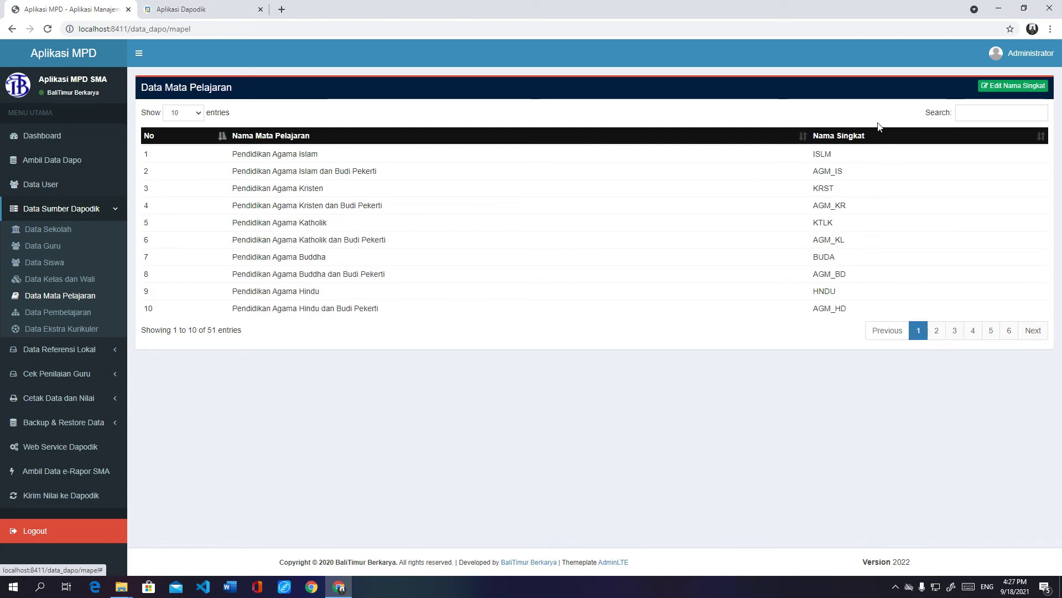
# Step: Review and save the subject abbreviations, then show the 527-entry Data Pembelajaran list
pyautogui.click(999, 92)
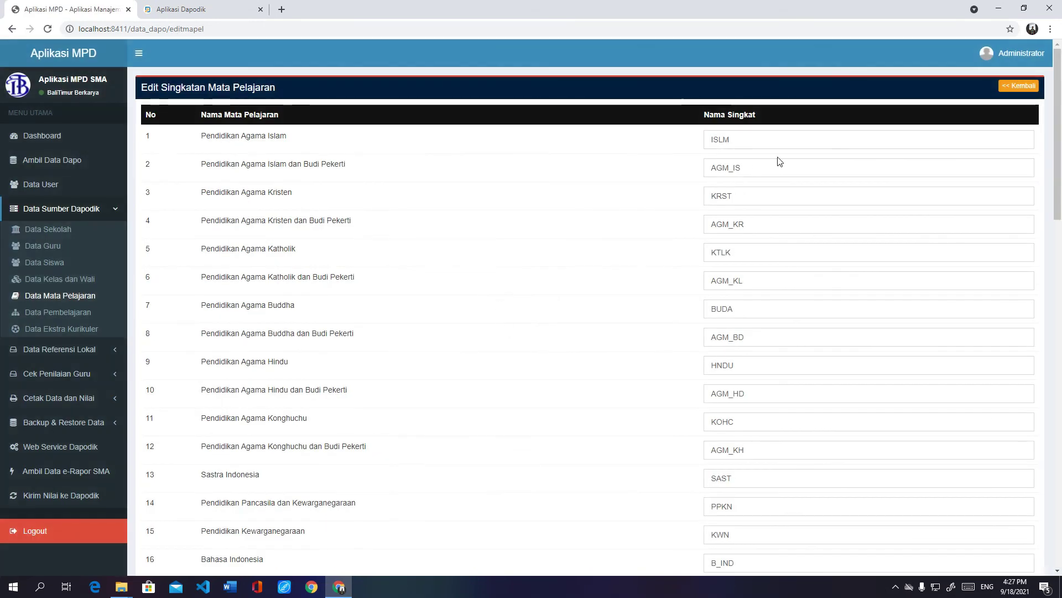
pyautogui.scroll(-5, 761, 172)
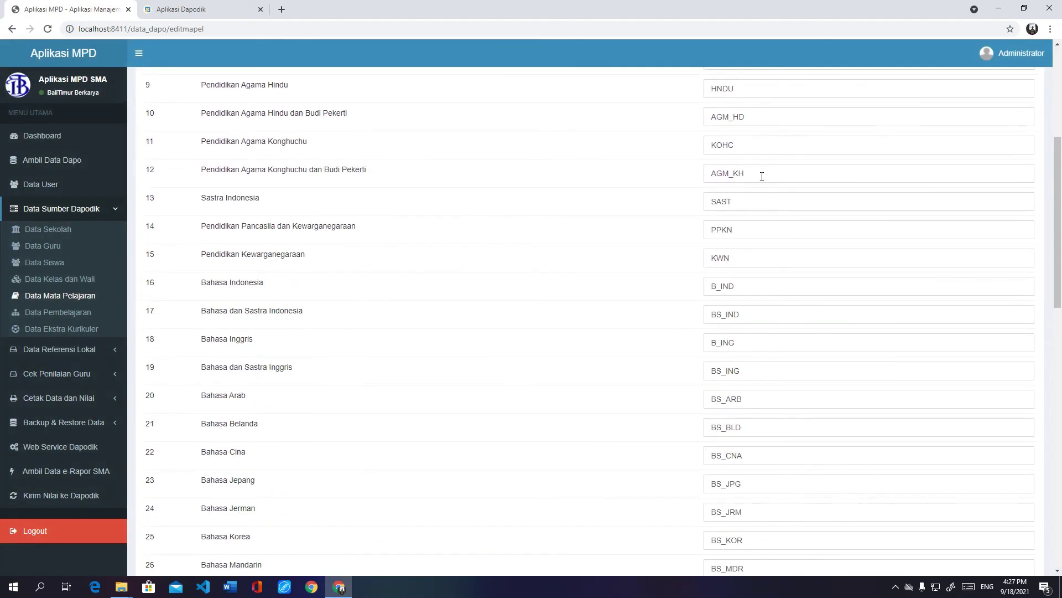
pyautogui.scroll(-3, 762, 182)
pyautogui.click(766, 236)
pyautogui.click(771, 261)
pyautogui.scroll(-6, 774, 264)
pyautogui.scroll(-6, 776, 266)
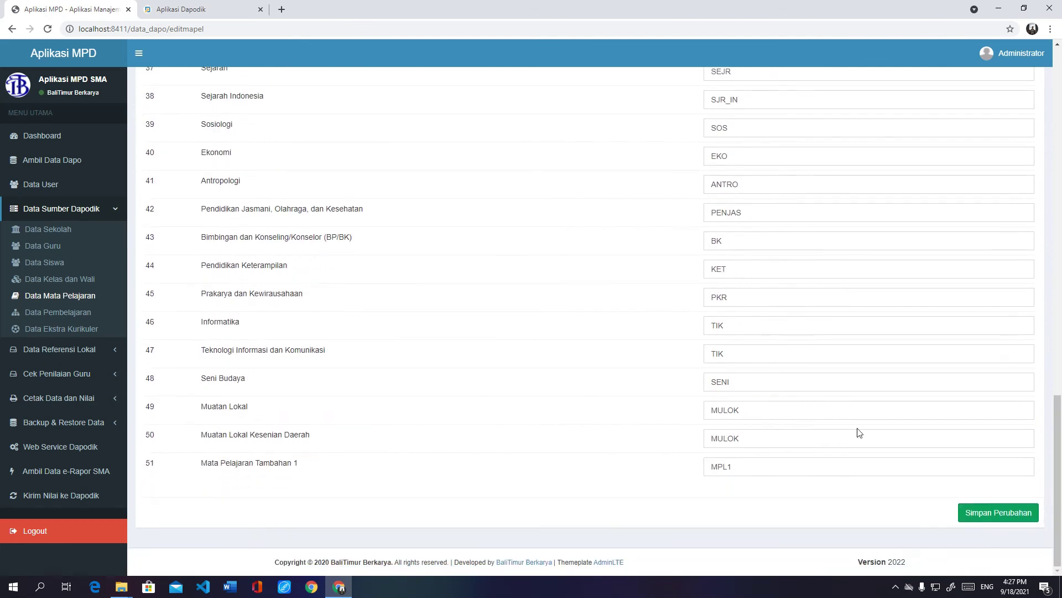
pyautogui.click(966, 512)
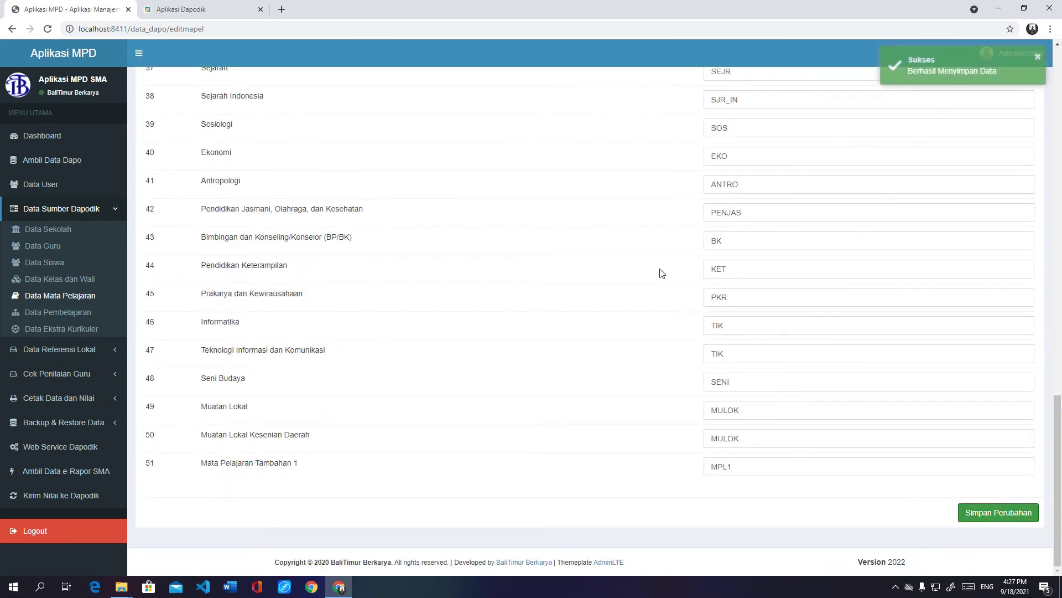
pyautogui.scroll(12, 755, 263)
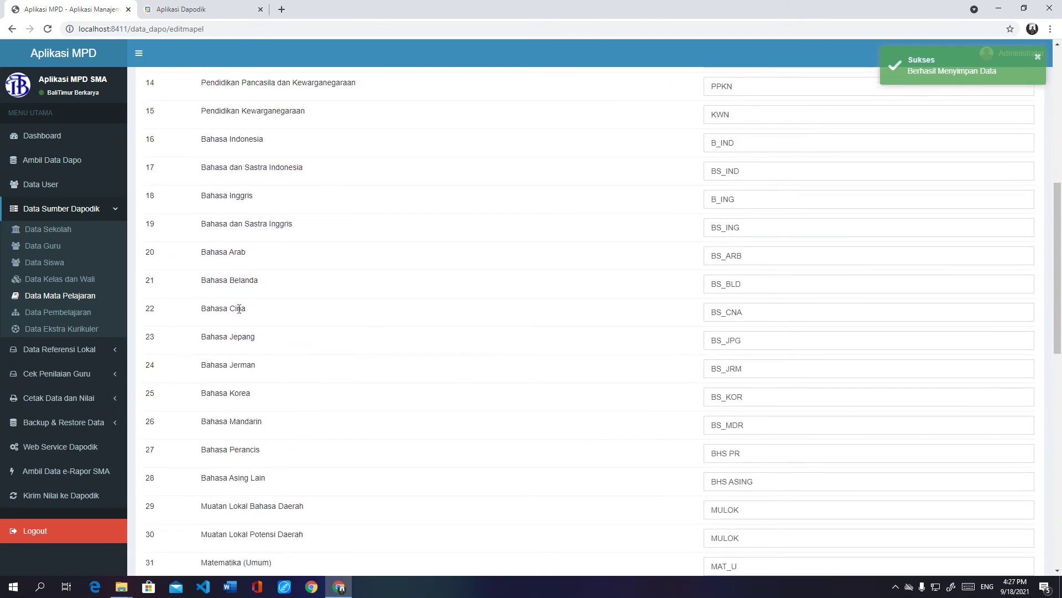
pyautogui.click(69, 312)
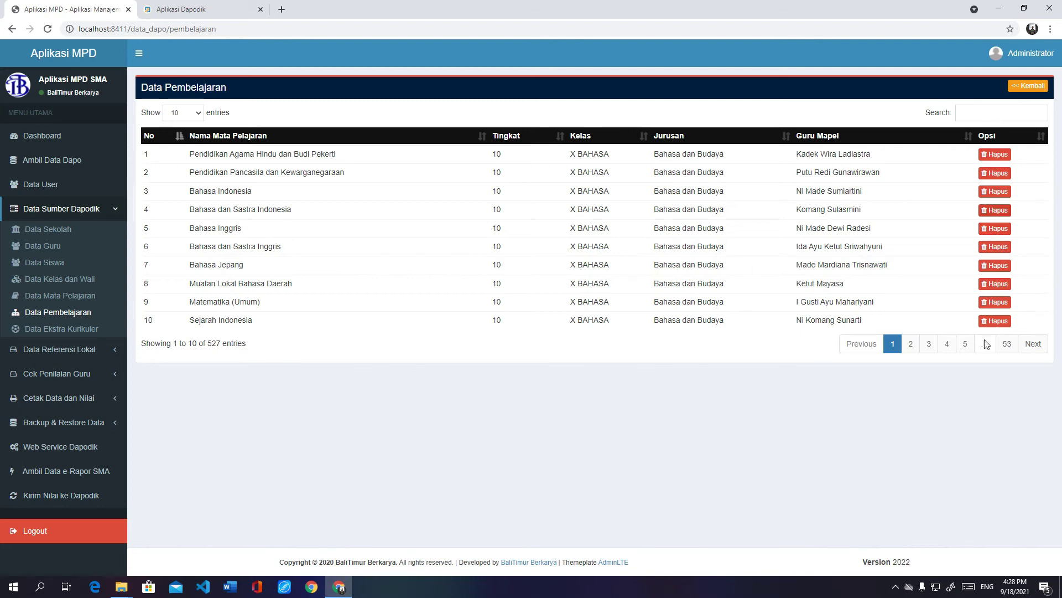
# Step: Show the empty Data Ekstra Kurikuler page, then collapse and re-expand the Data Sumber Dapodik menu twice
pyautogui.click(89, 328)
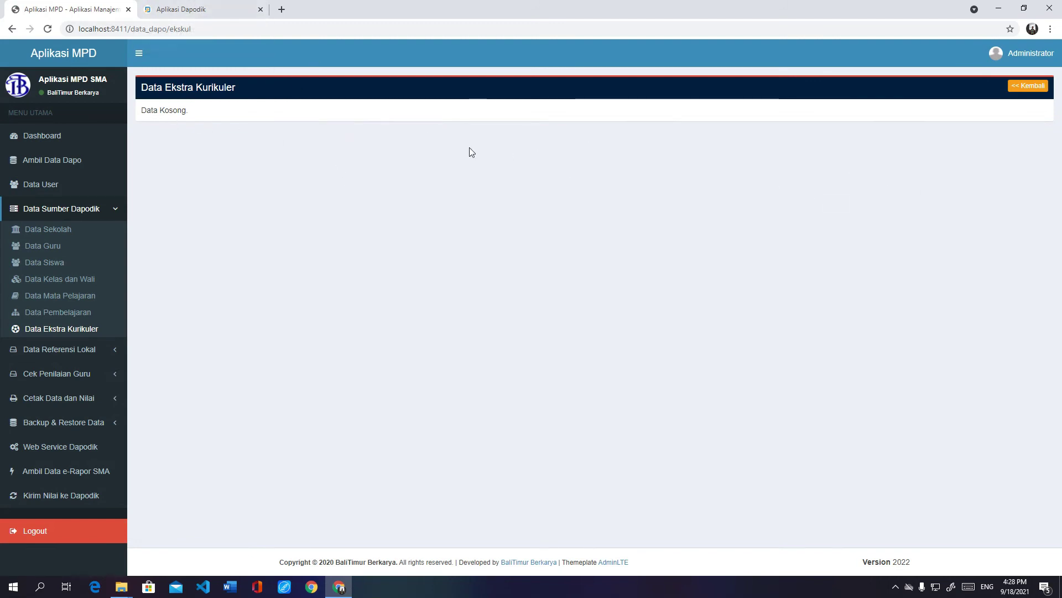
pyautogui.click(111, 210)
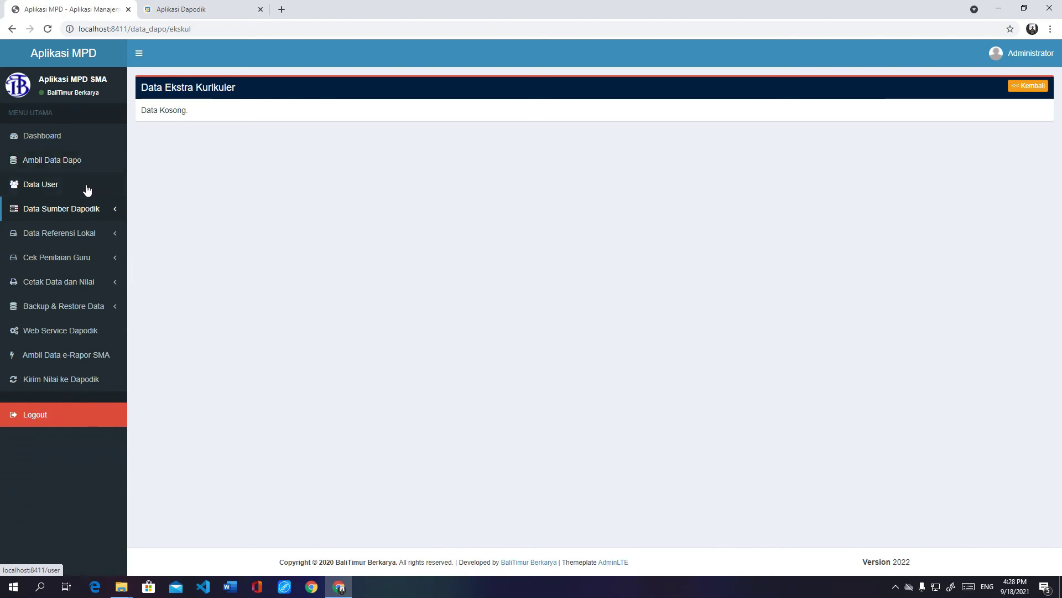
pyautogui.click(92, 212)
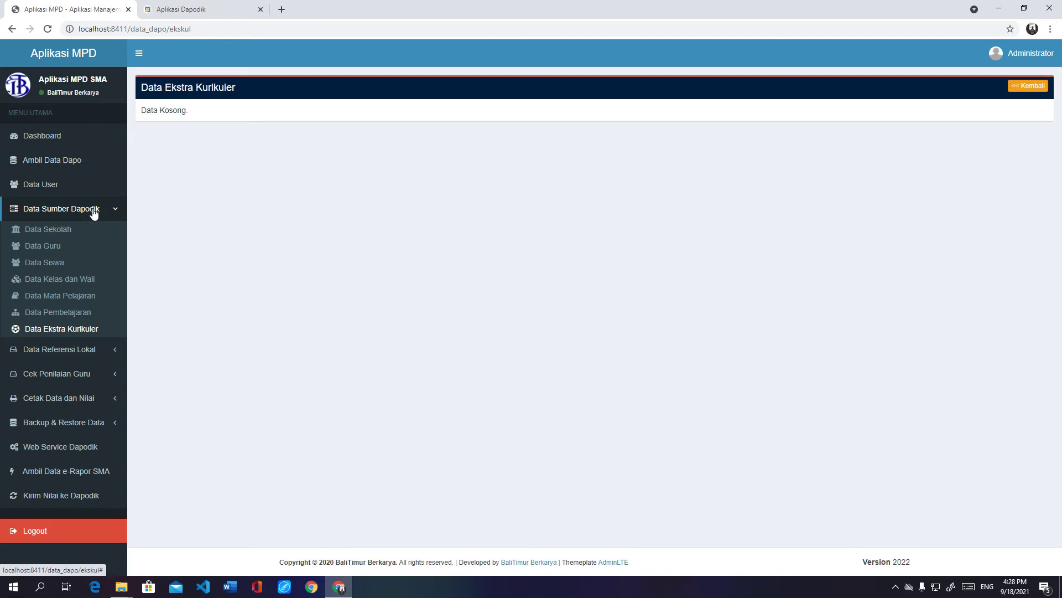
pyautogui.click(34, 211)
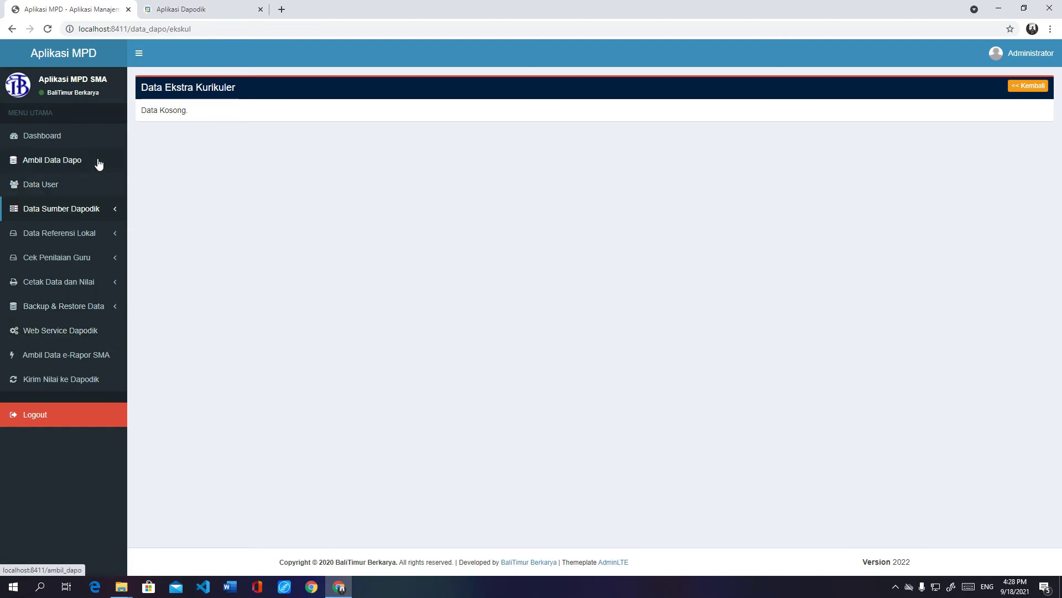
pyautogui.click(114, 211)
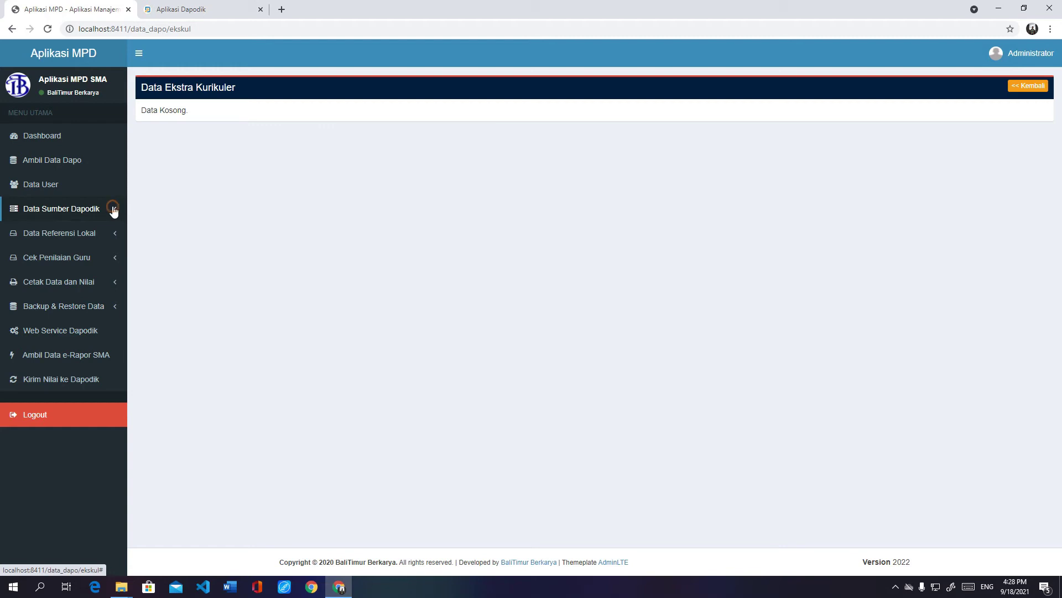
# Step: Show the Data User page, with no administrators yet, and check the Administrator account menu
pyautogui.click(83, 188)
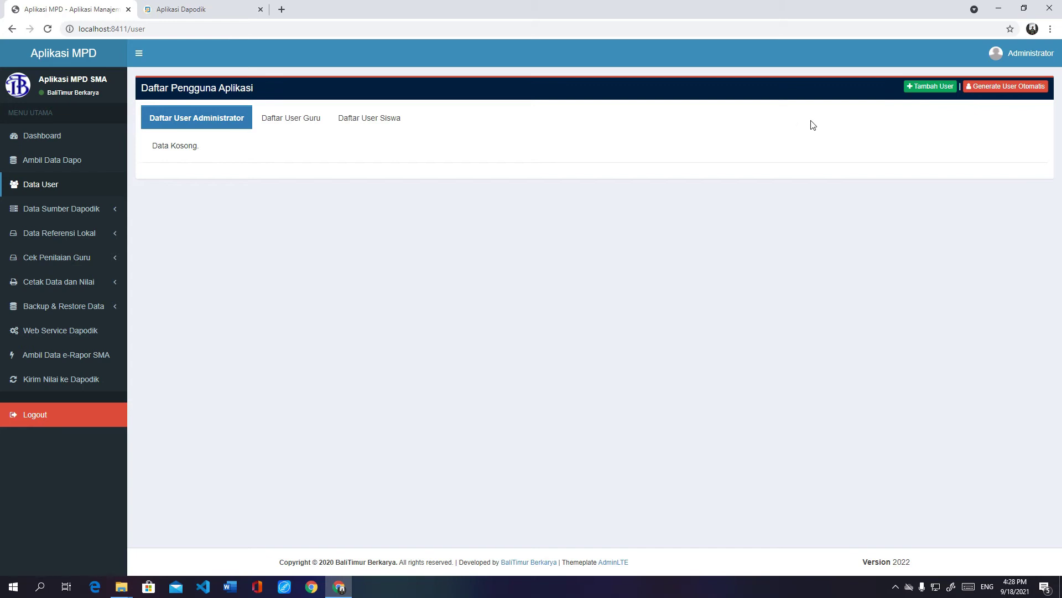
pyautogui.click(1032, 53)
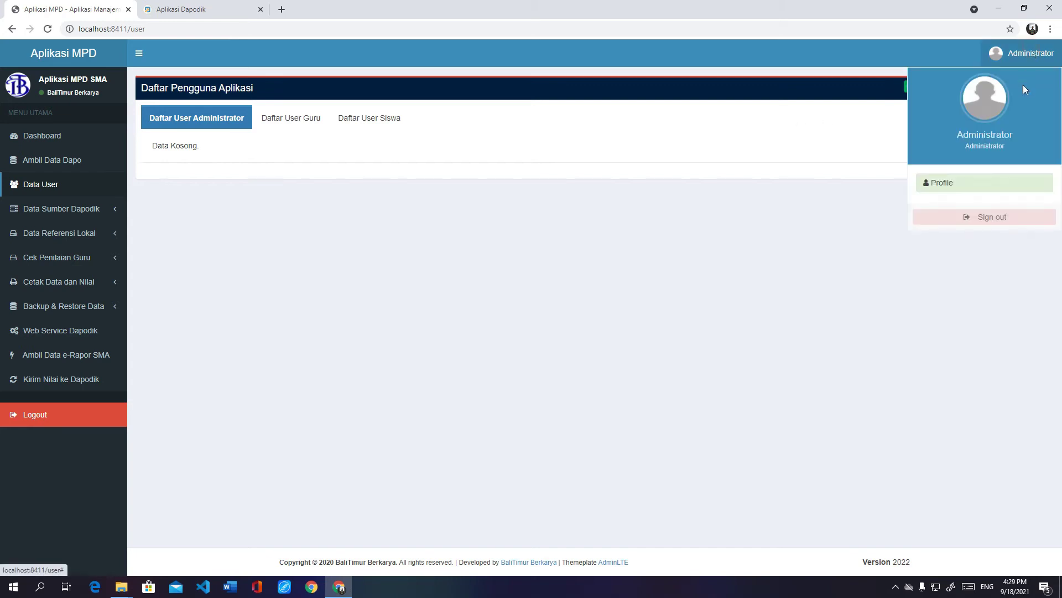
pyautogui.click(752, 437)
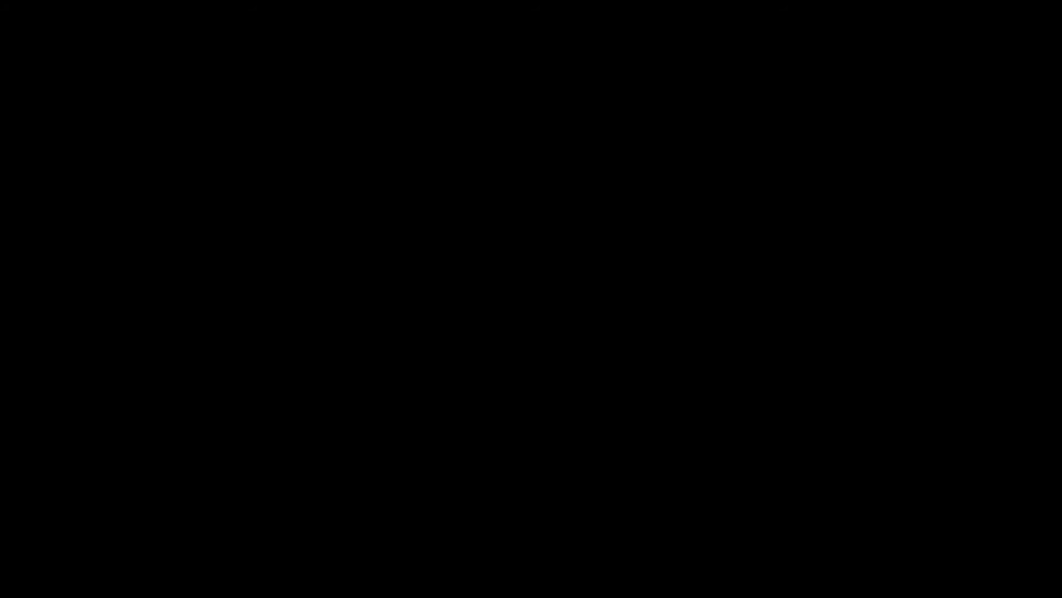